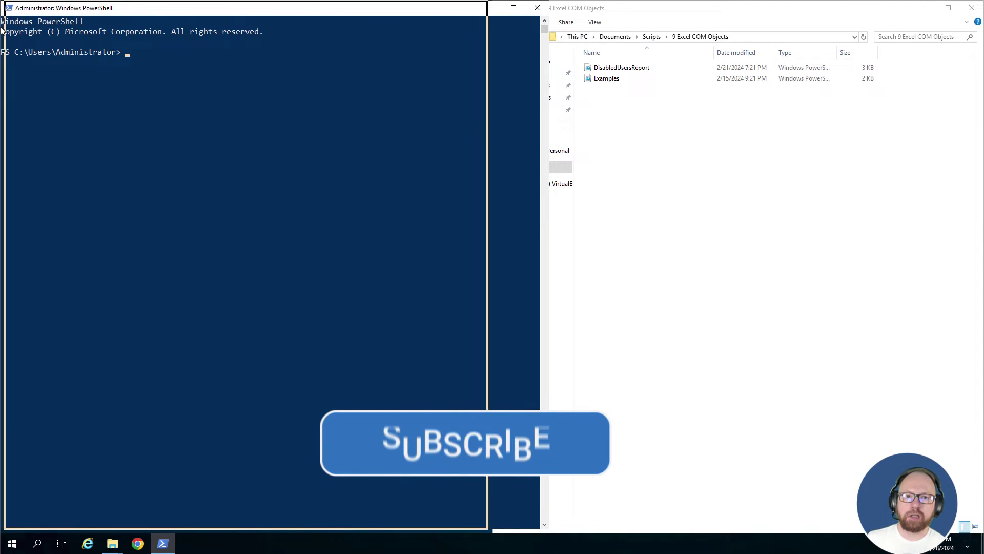
- Check the current execution policy with Get-ExecutionPolicy
click(159, 51)
key(Escape)
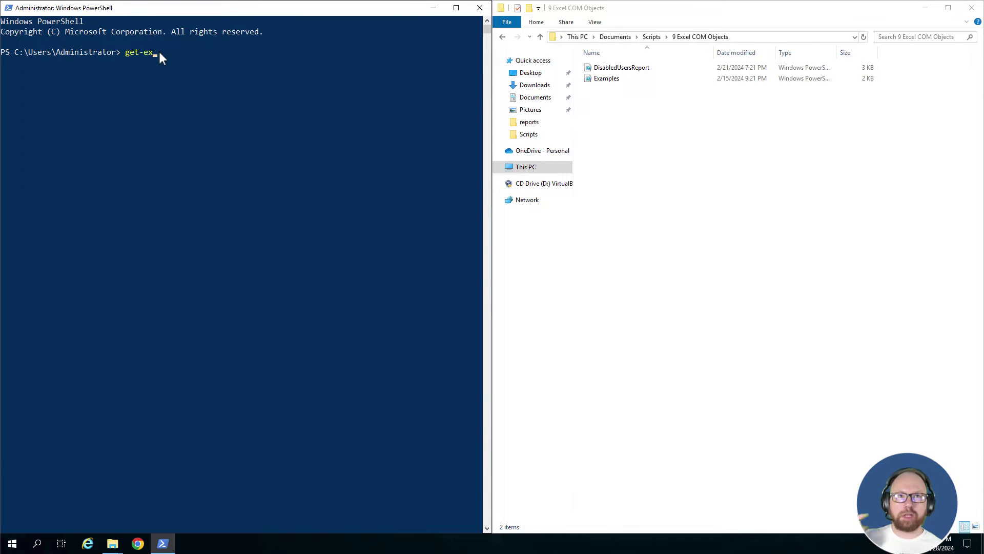
key(Tab)
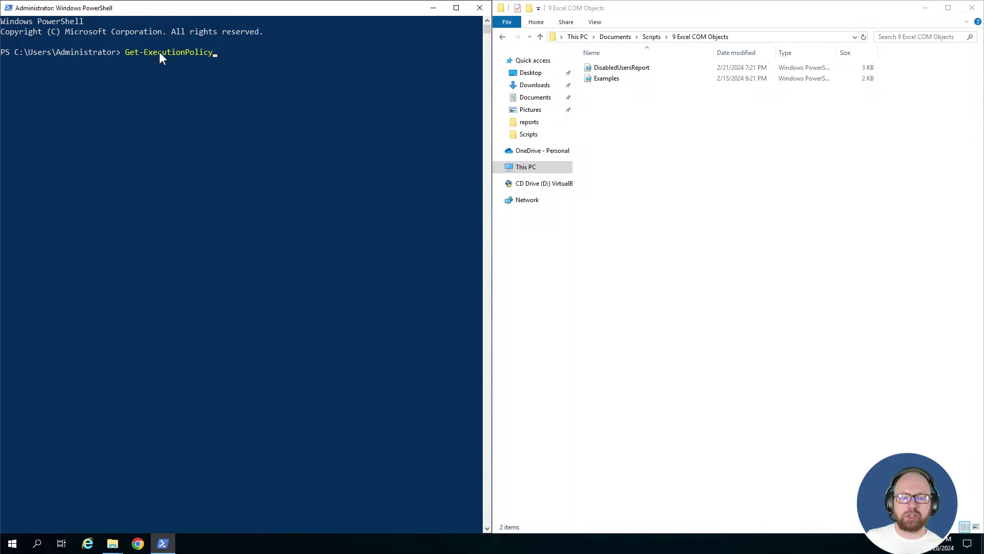
key(Return)
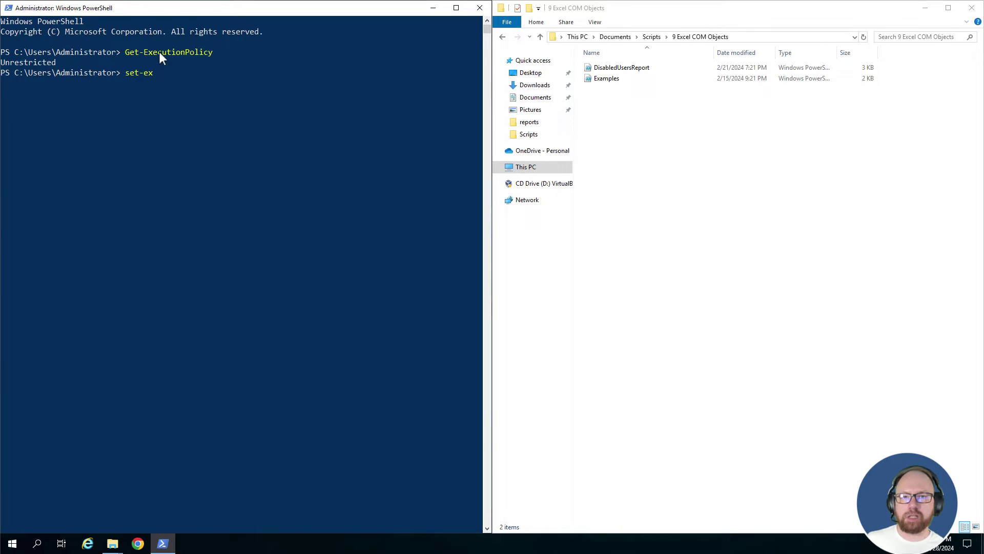
- Build a Set-ExecutionPolicy command with the policy value Unrestricted
text(set-exe)
key(Tab)
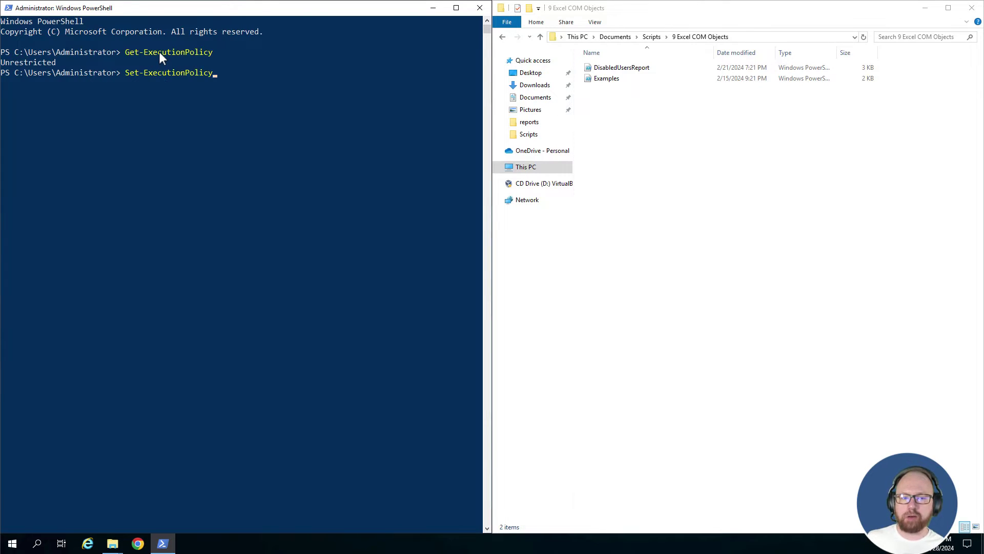
text(-)
key(Tab)
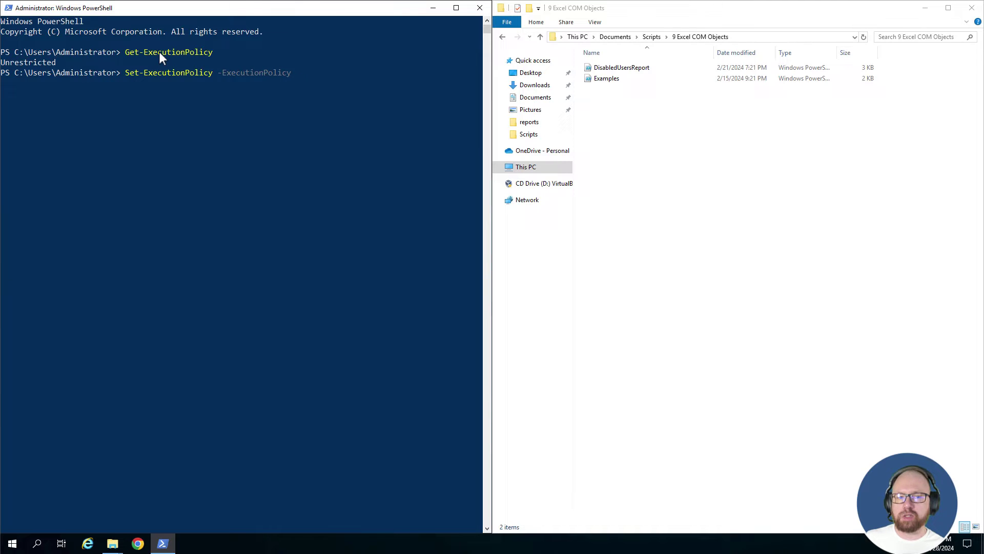
text(a)
key(Tab)
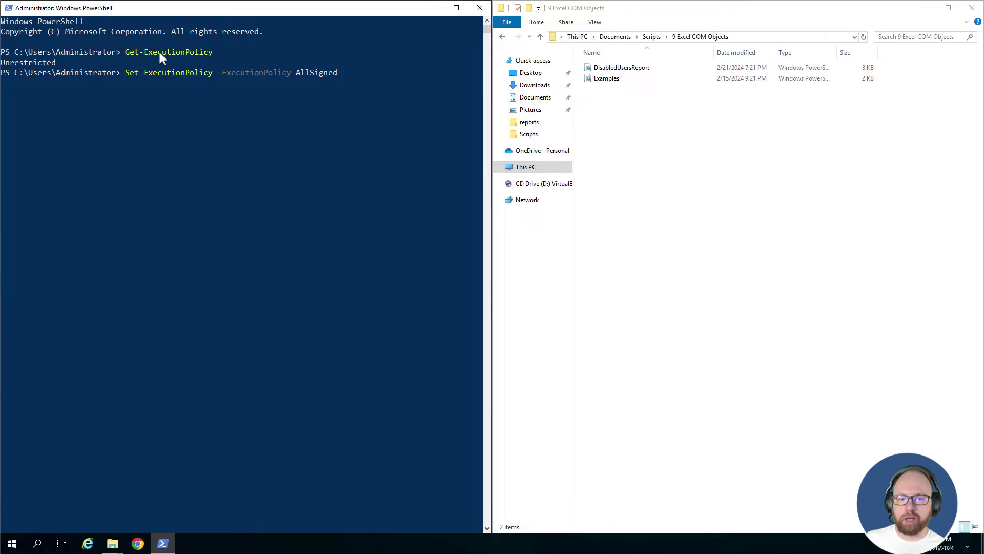
key(Tab)
key(Tab)
key(Tab)
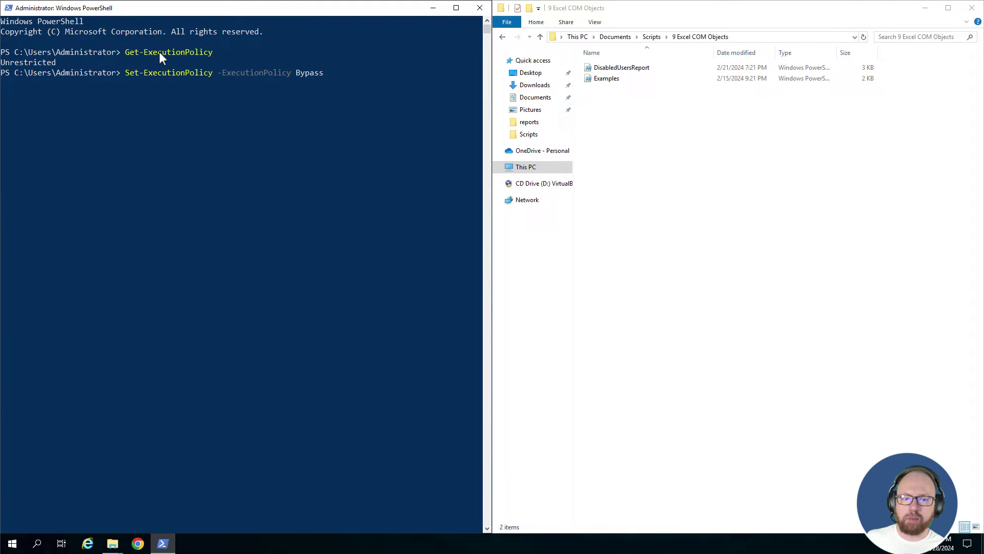
key(Tab)
key(Tab)
key(Tab)
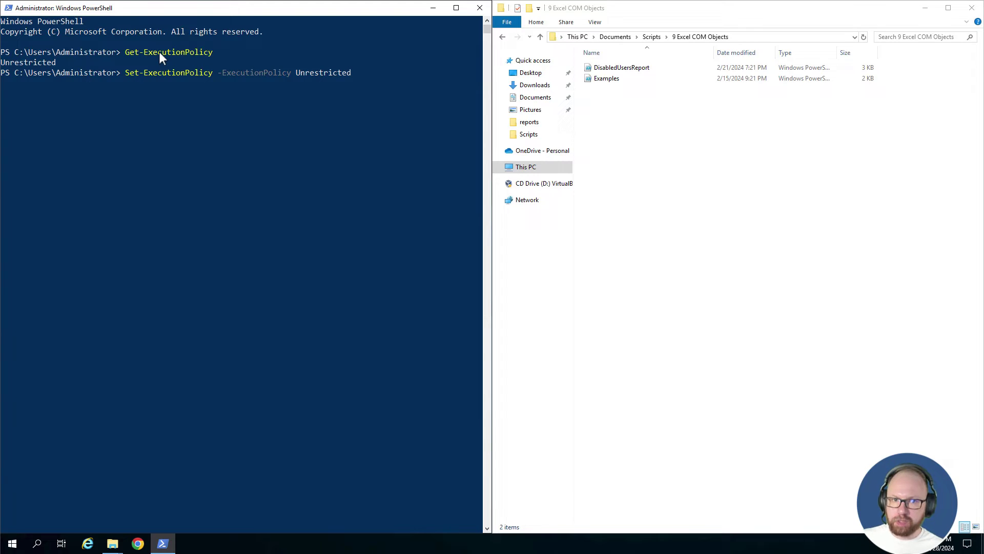
- Scope the Unrestricted policy to CurrentUser, confirm with Y, and clear the console
text(-)
key(Tab)
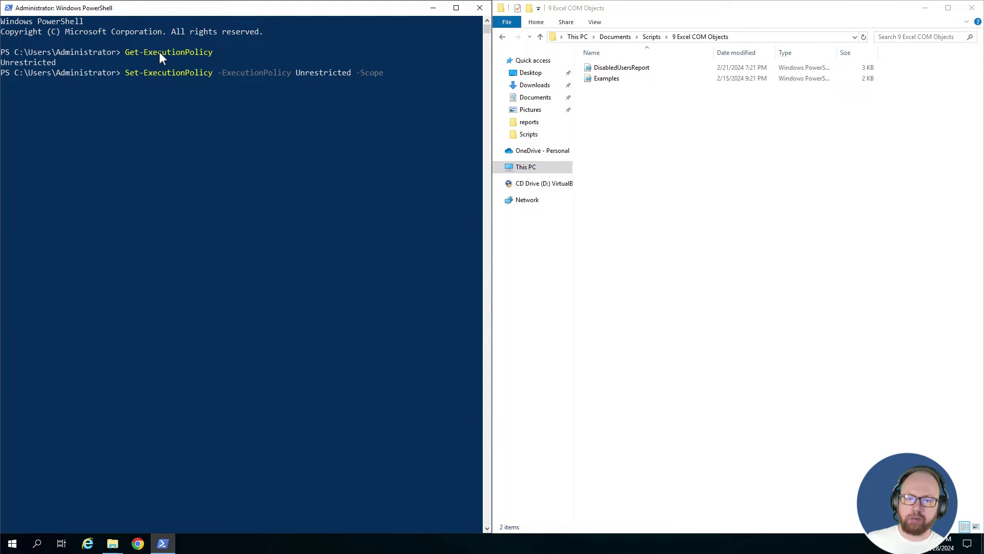
key(Tab)
key(Tab)
key(Tab)
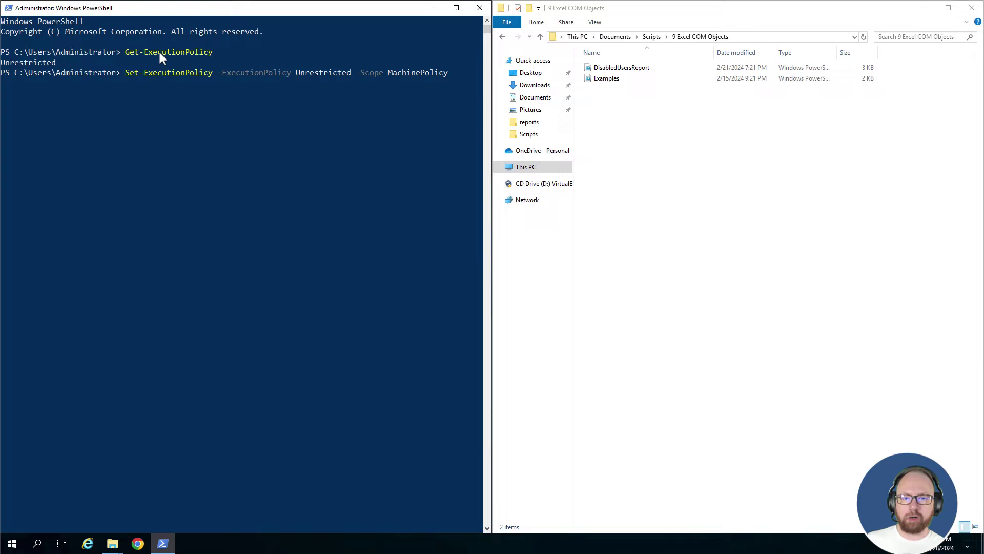
key(Tab)
key(Tab)
key(Tab)
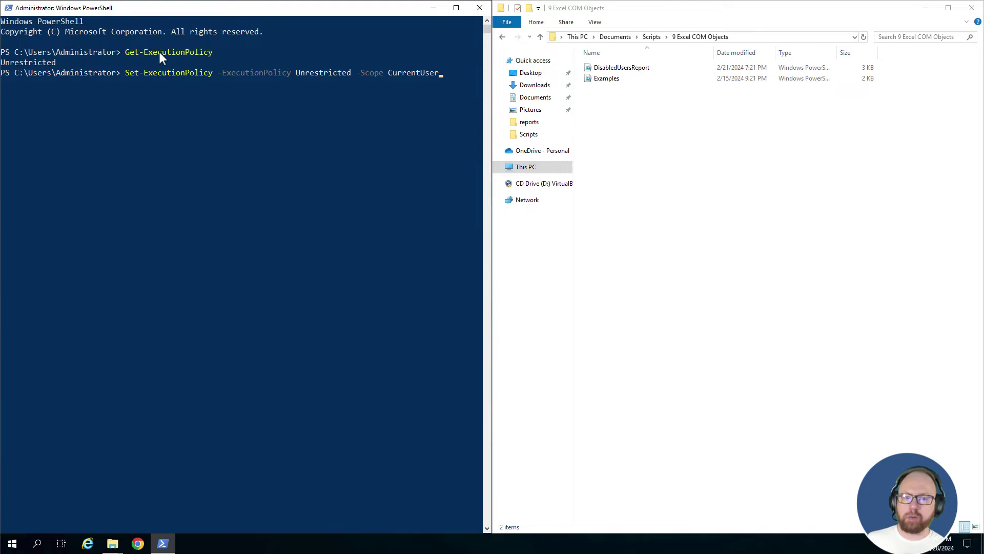
key(shift+Tab)
key(Tab)
key(Tab)
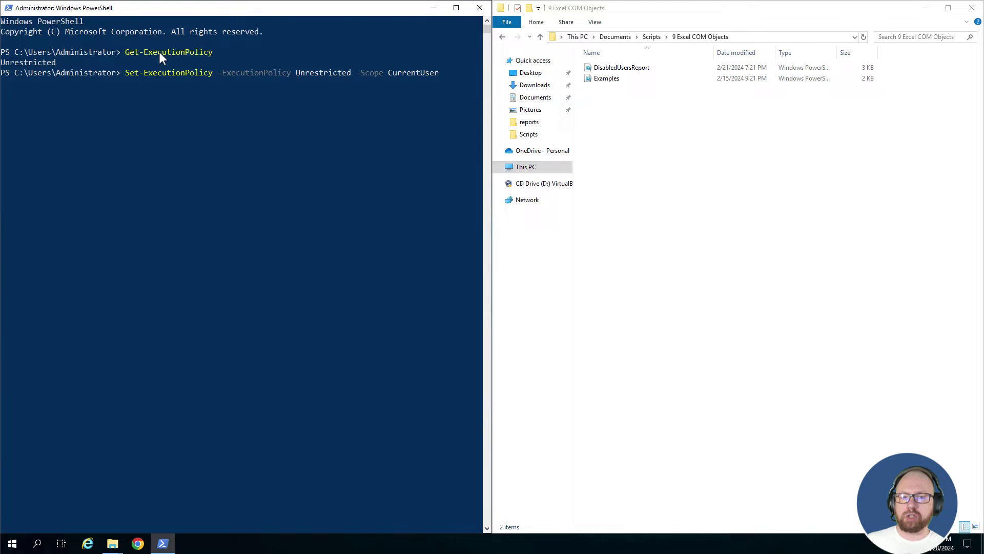
key(shift+Tab)
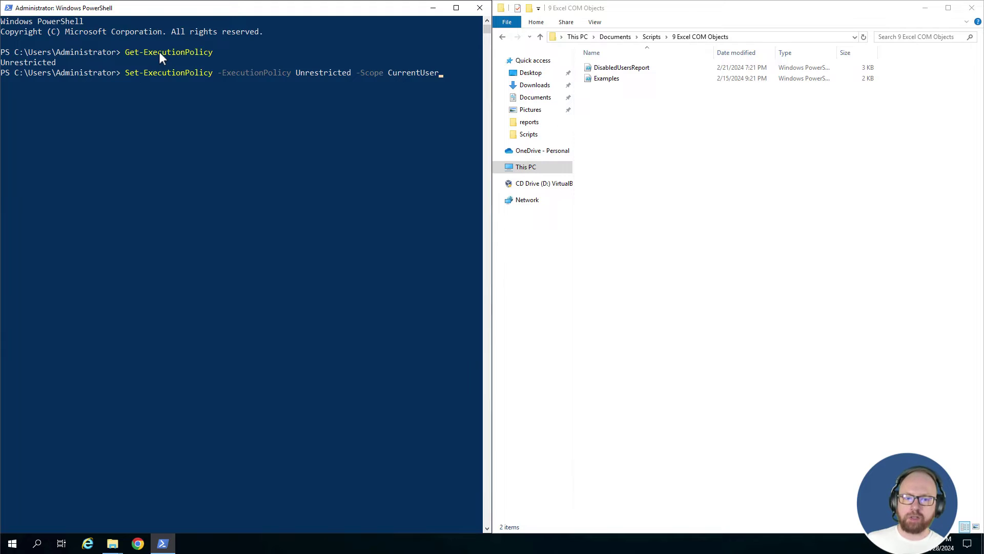
key(Return)
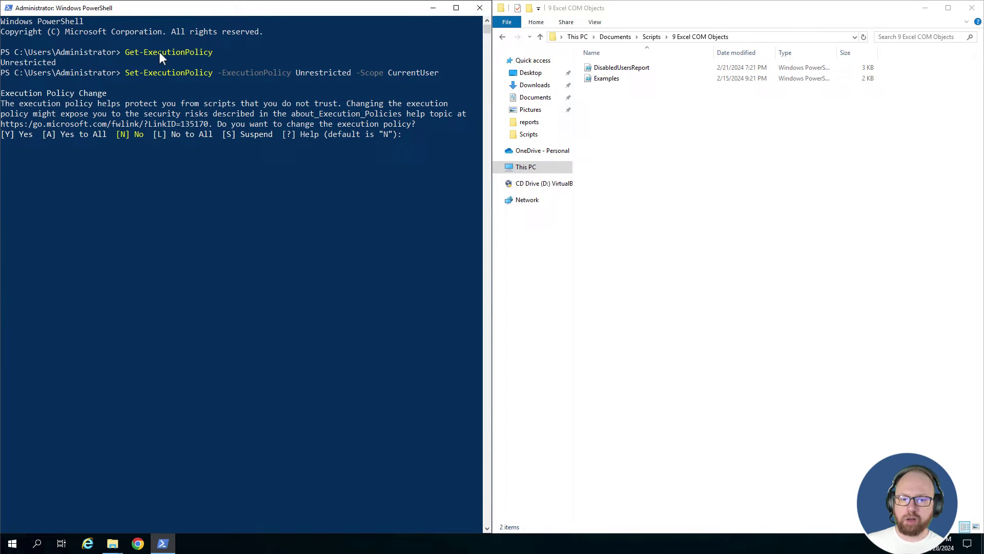
text(Y)
key(Return)
text(clea)
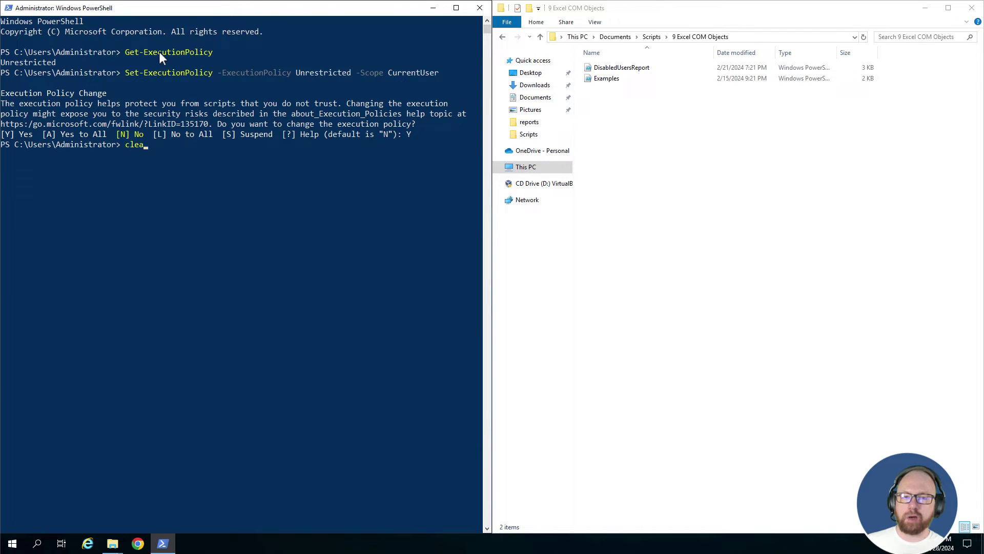
text(r)
key(Return)
- Recheck the execution policy, then cd into the copied 9 Excel COM Objects folder path
text(Get-ExecutionPolicy -ExecutionPolicy Unrestricted -Scope CurrentUser)
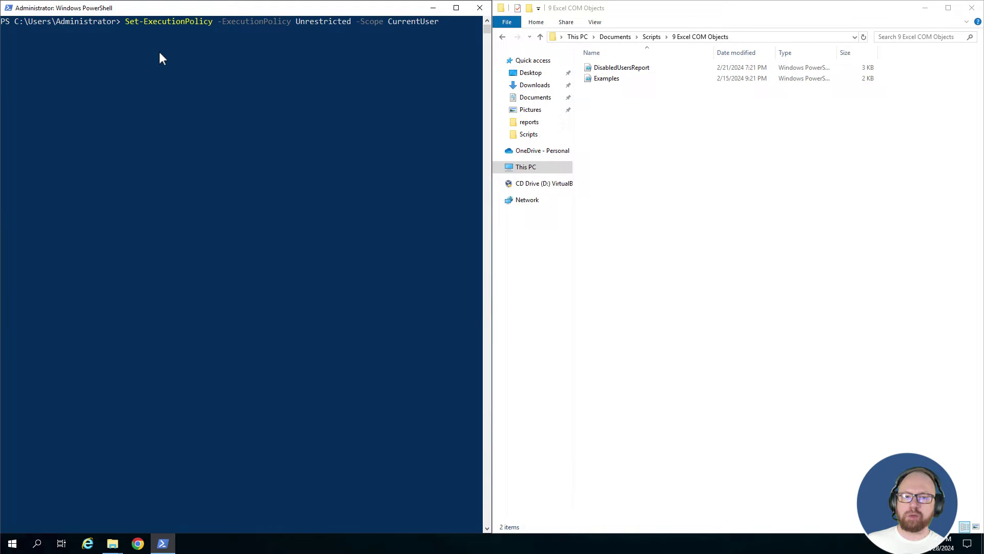
key(Return)
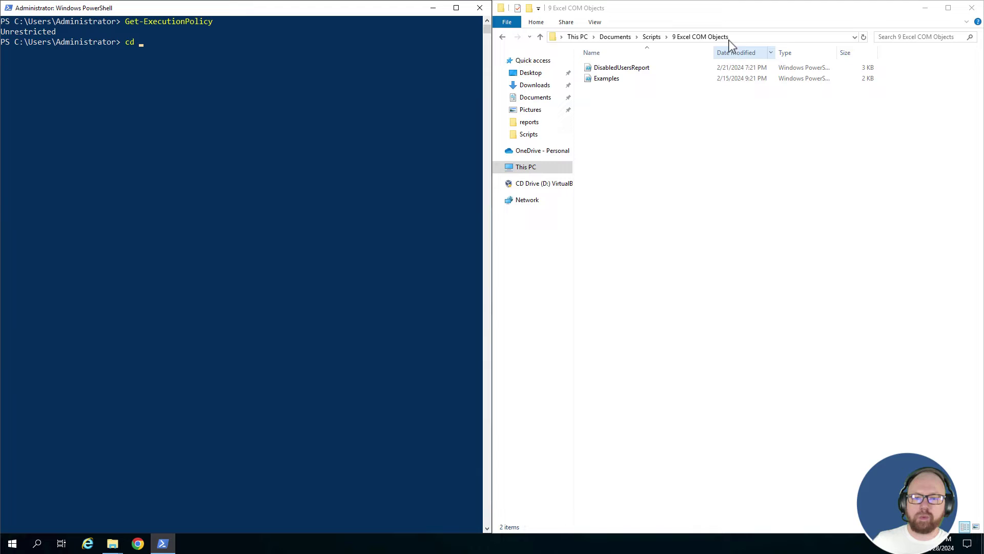
click(749, 38)
key(ctrl+c)
text(cd)
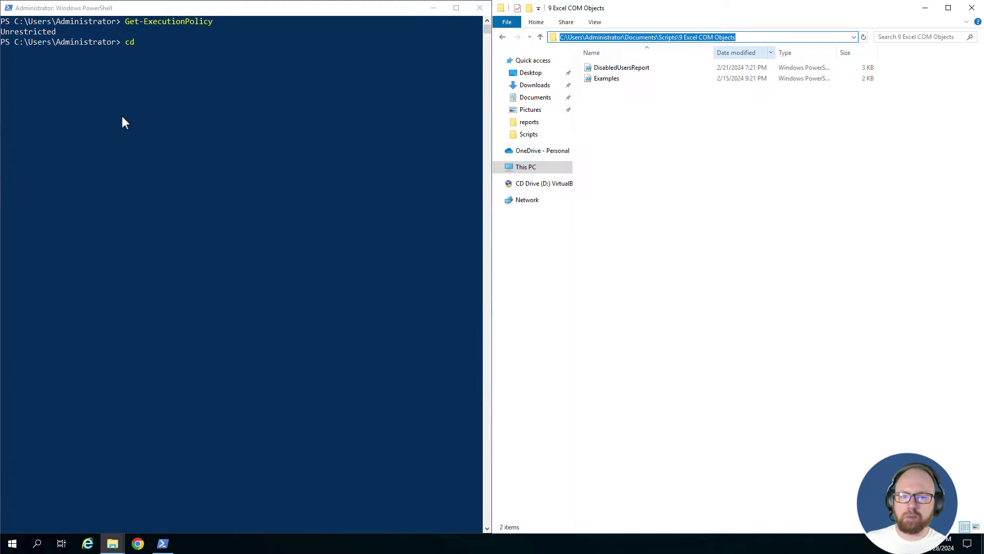
click(123, 117)
text(")
key(ctrl+v)
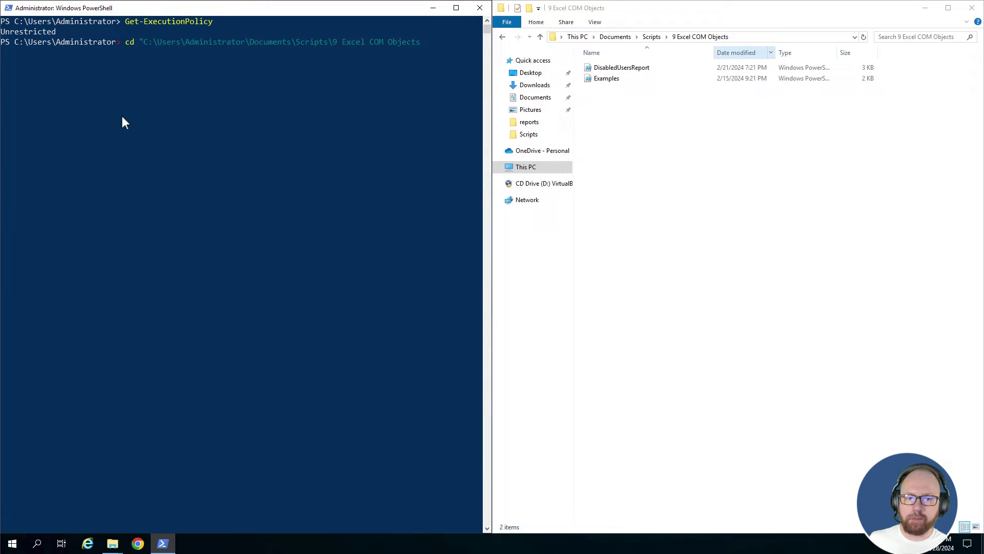
text(")
key(Return)
- List the folder's scripts with dir and enter .\DisabledUsersReport.ps1 at the prompt
text(dir)
key(Return)
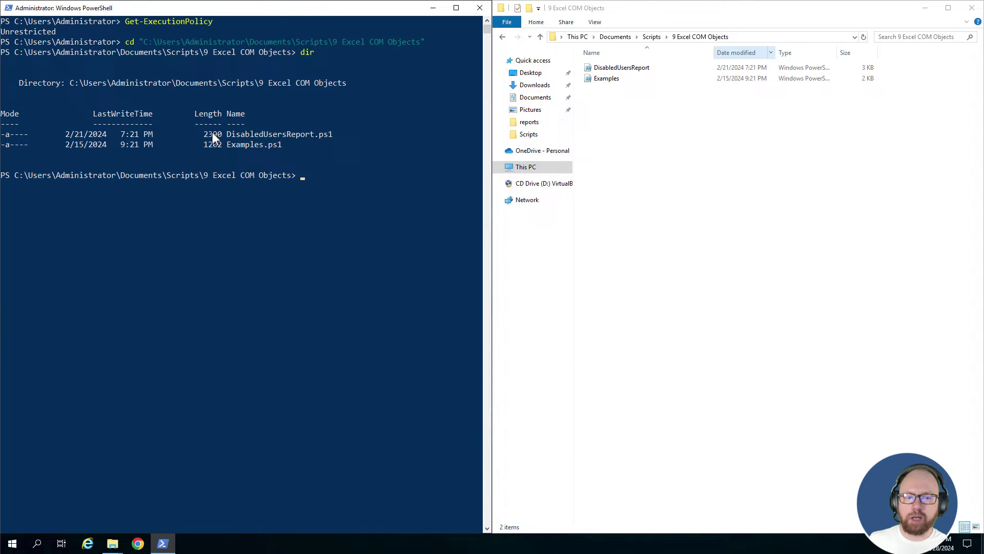
drag(231, 136, 278, 134)
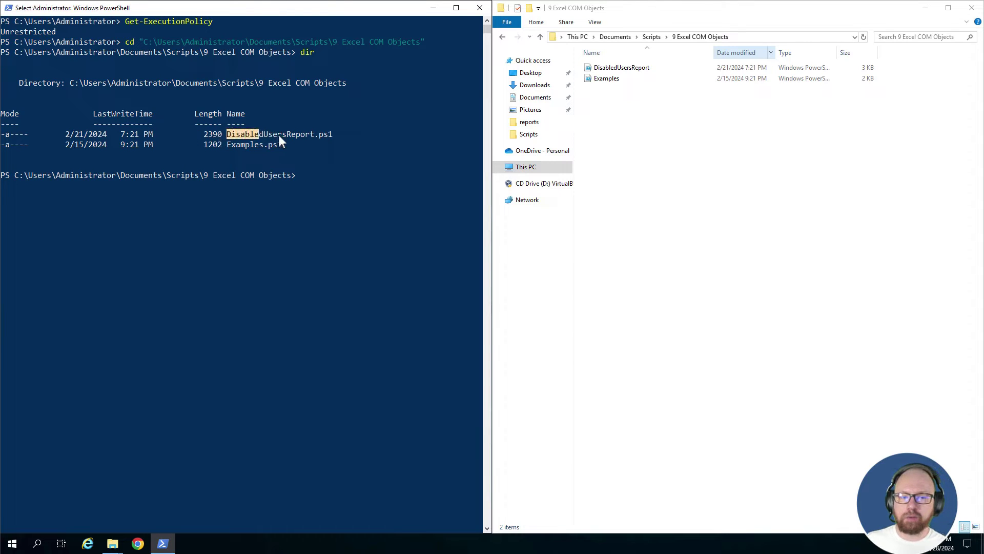
click(330, 135)
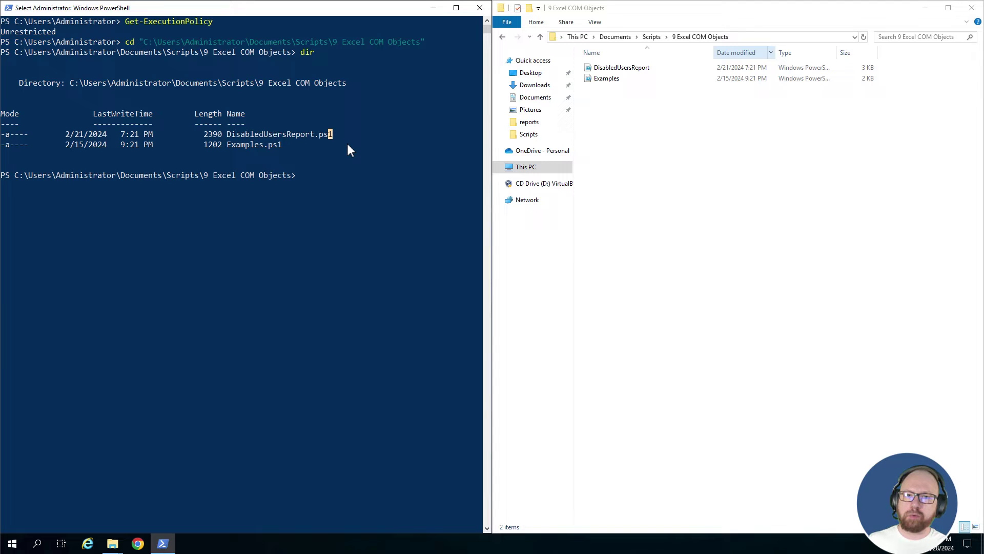
text(.)
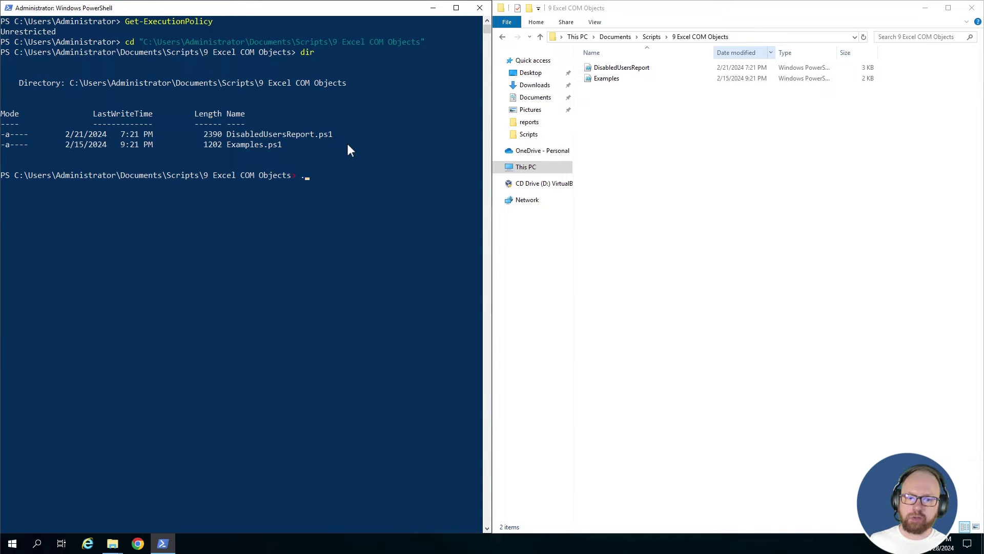
text(\)
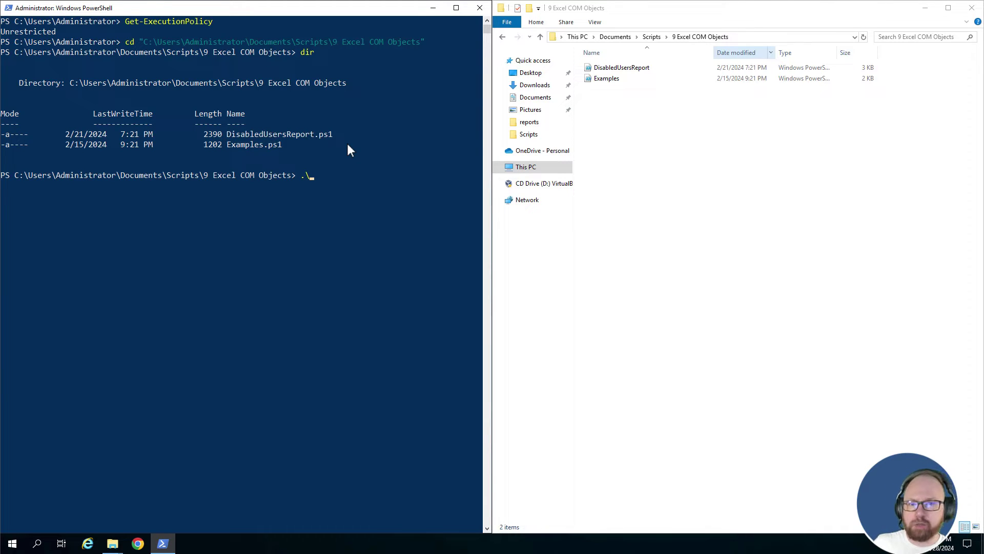
text(Di)
key(Tab)
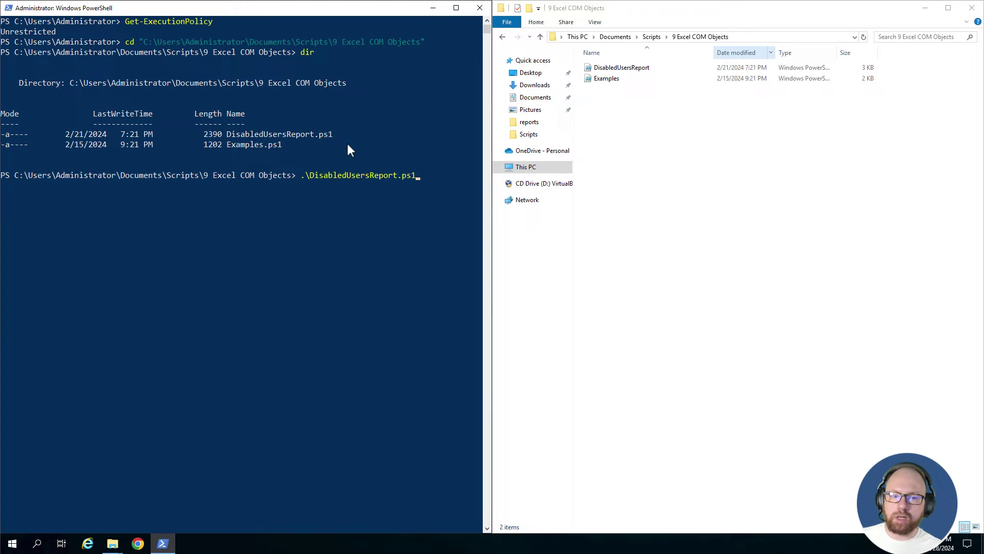
- Delete the two old disabled-users Excel reports from the C:\temp\reports folder
click(676, 152)
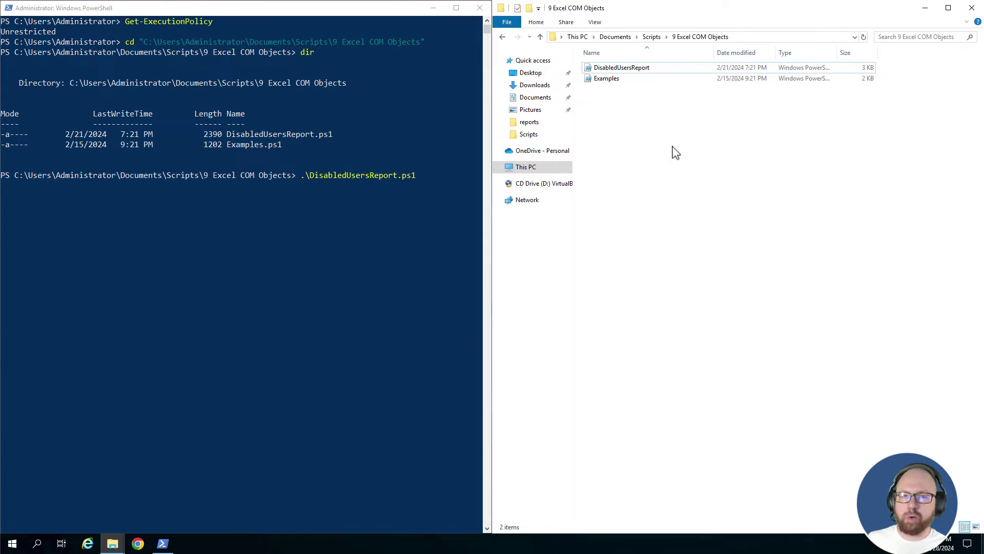
mouse_move(128, 541)
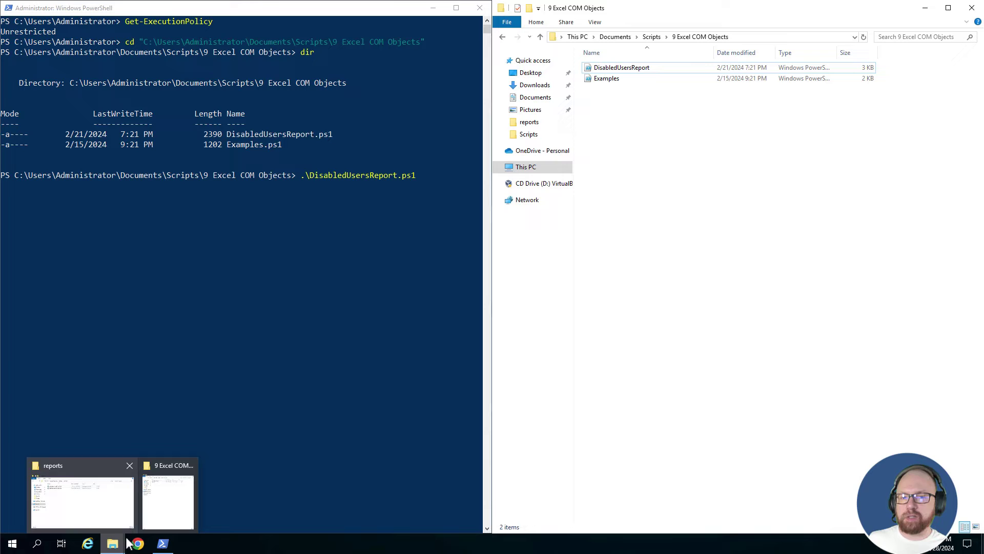
click(115, 500)
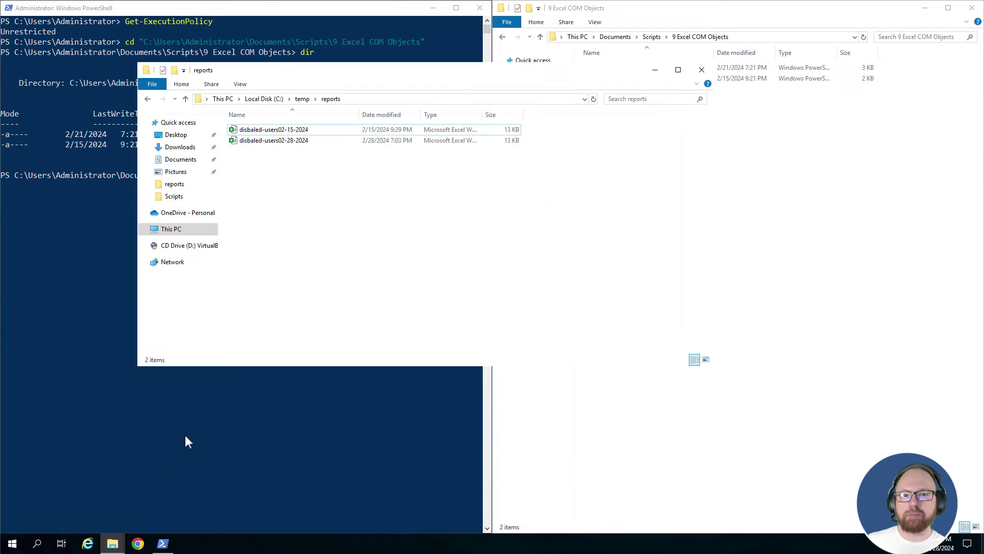
drag(557, 74, 982, 352)
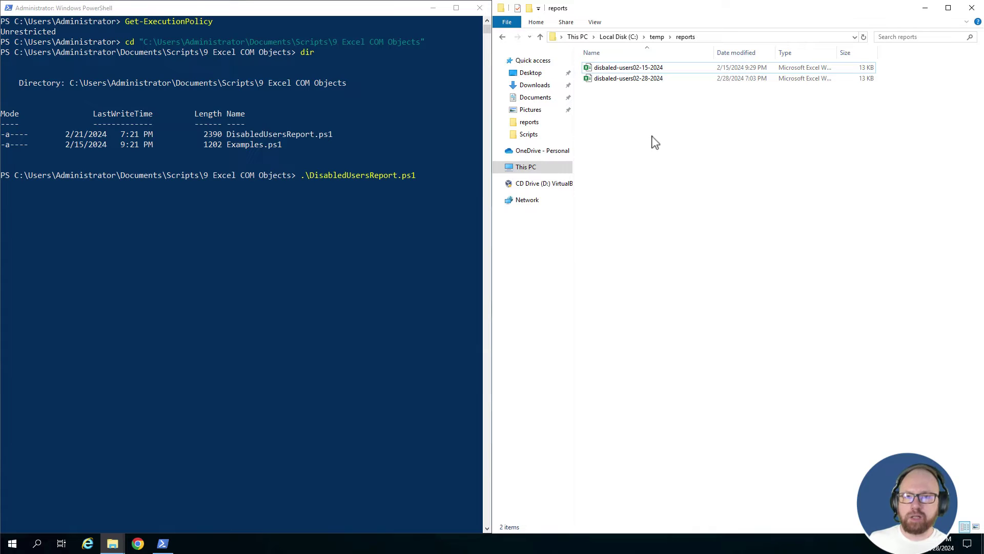
drag(653, 135, 635, 79)
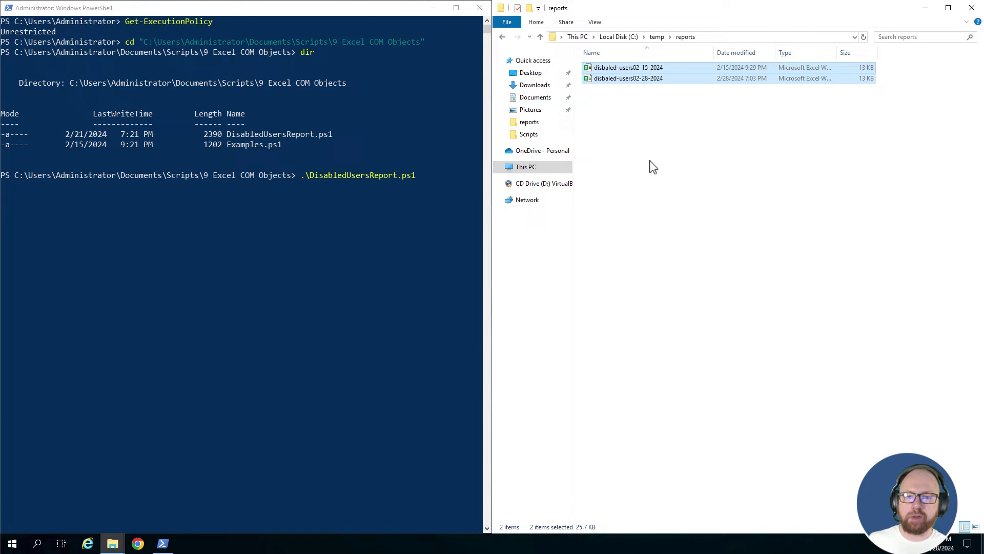
right_click(648, 68)
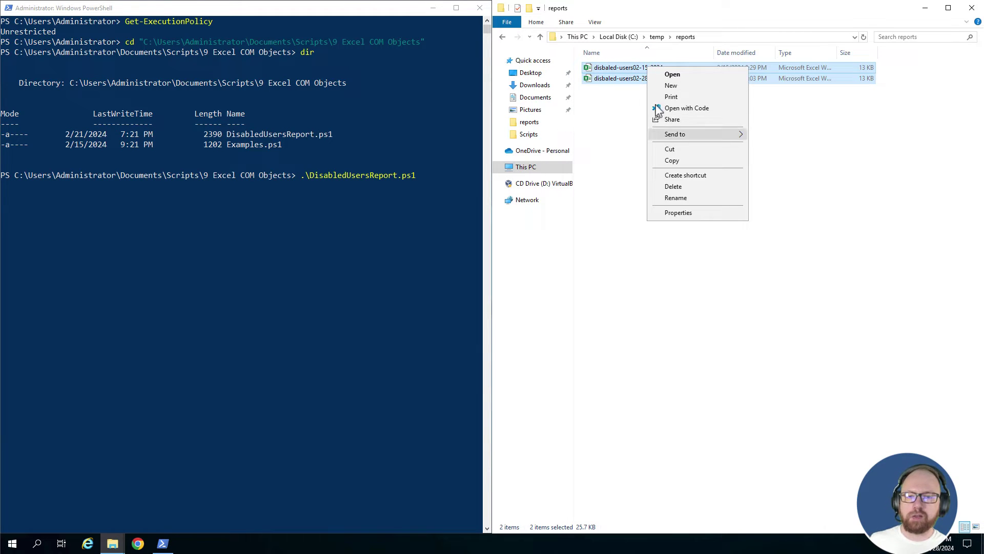
click(674, 187)
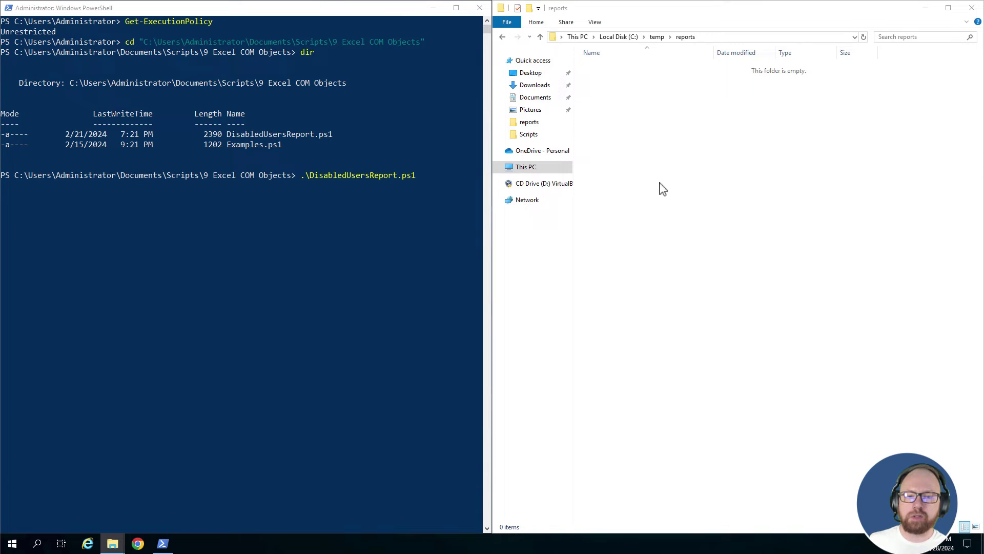
click(301, 117)
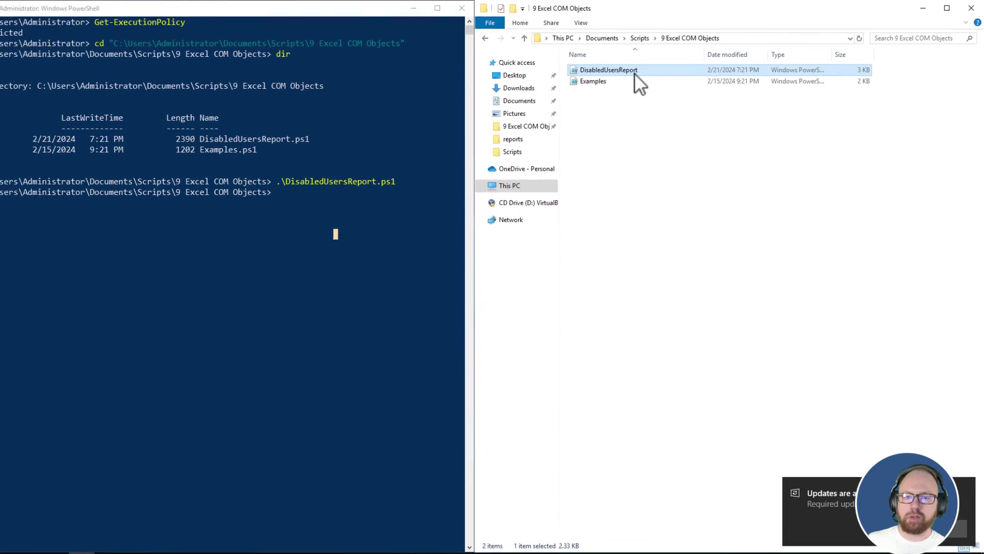
- Run DisabledUsersReport.ps1 with PowerShell, answering A (Yes to All) at the policy prompt
right_click(643, 72)
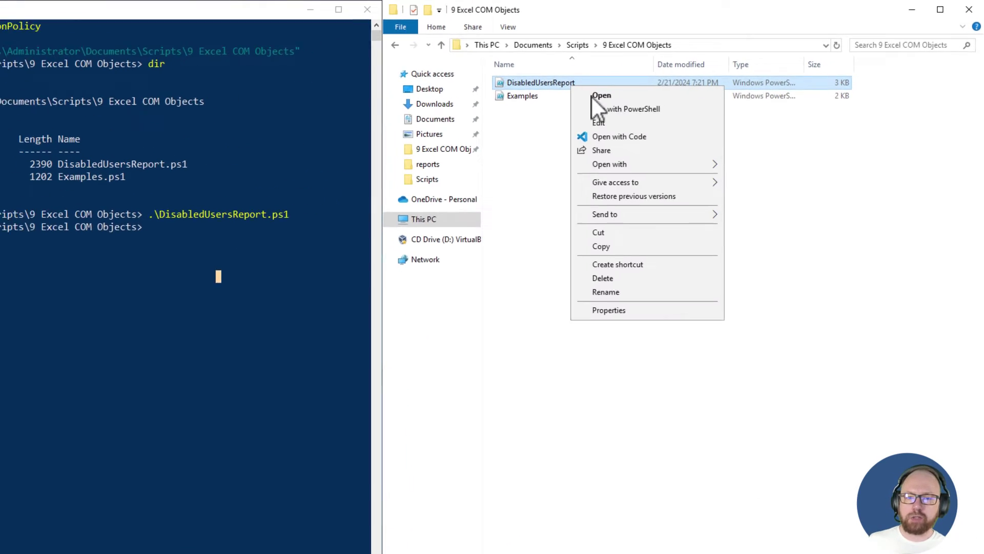
click(611, 111)
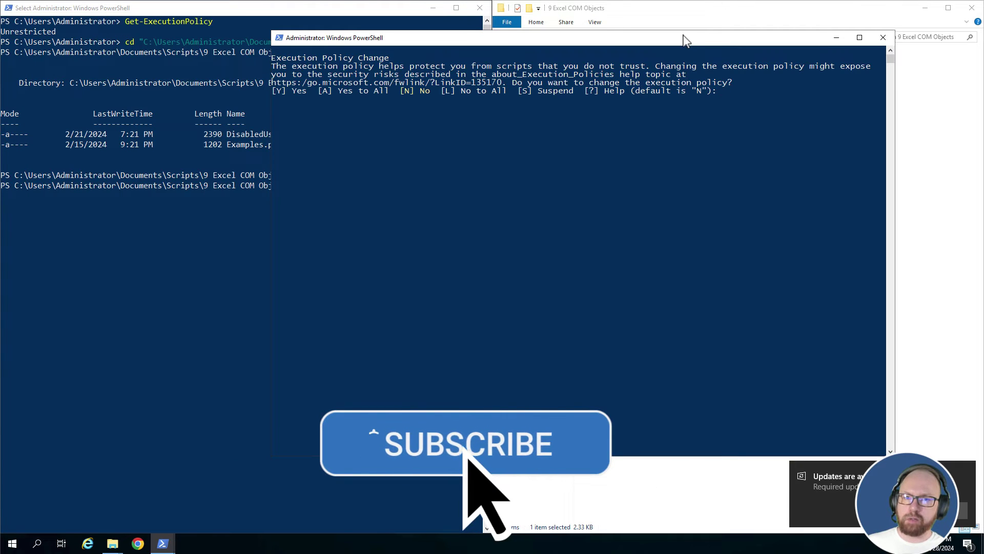
click(685, 118)
text(A)
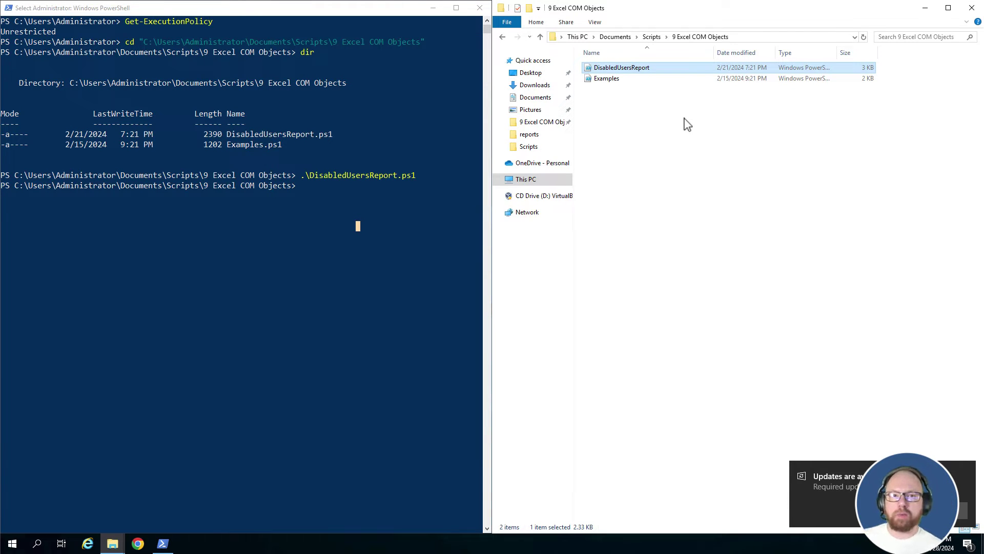
click(968, 470)
- Clear the file selection and make the File Explorer window active
click(820, 229)
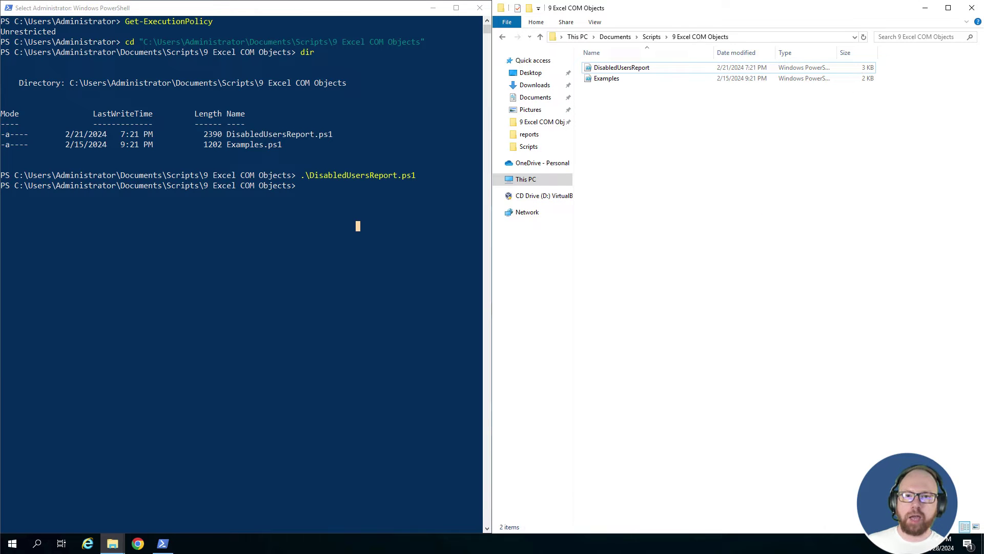
mouse_move(964, 8)
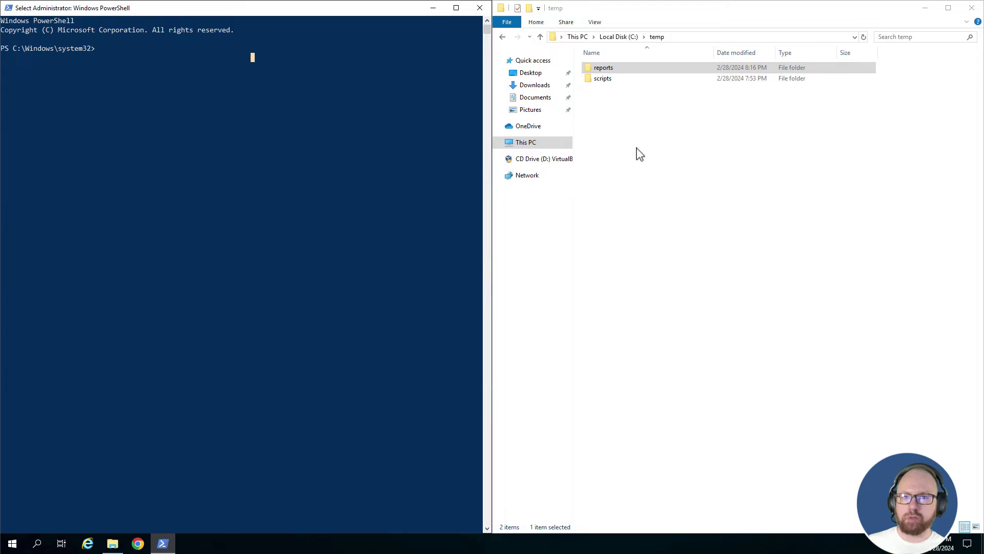
click(637, 148)
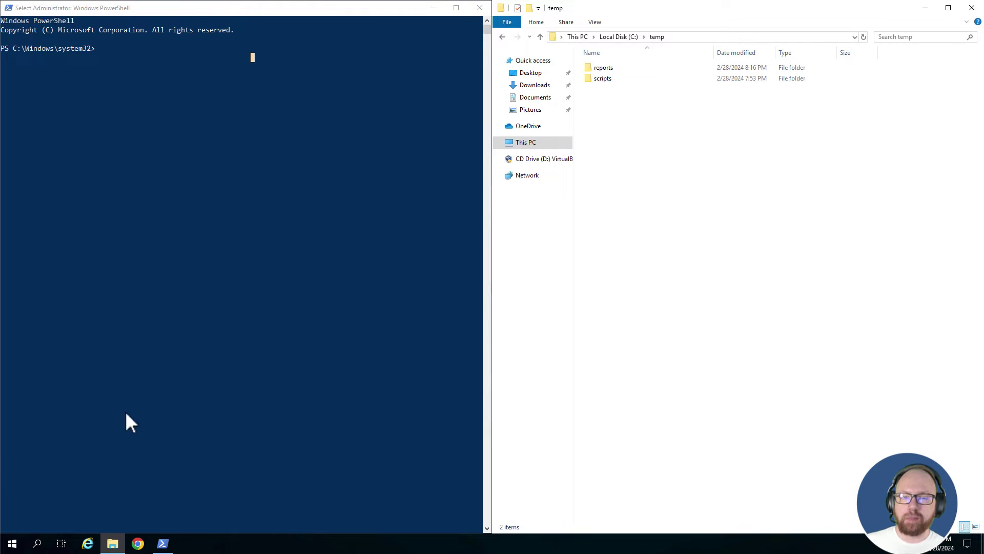
click(12, 545)
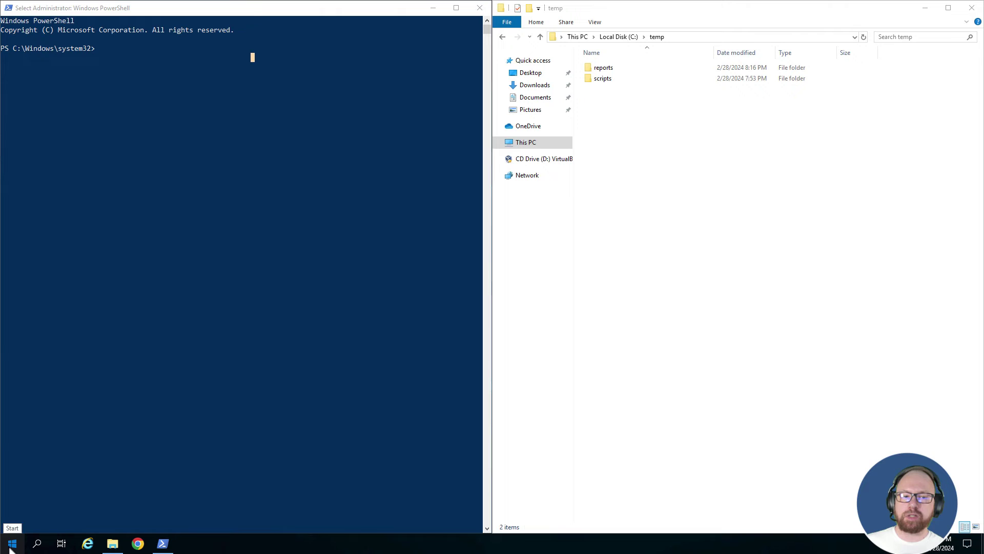
text(se)
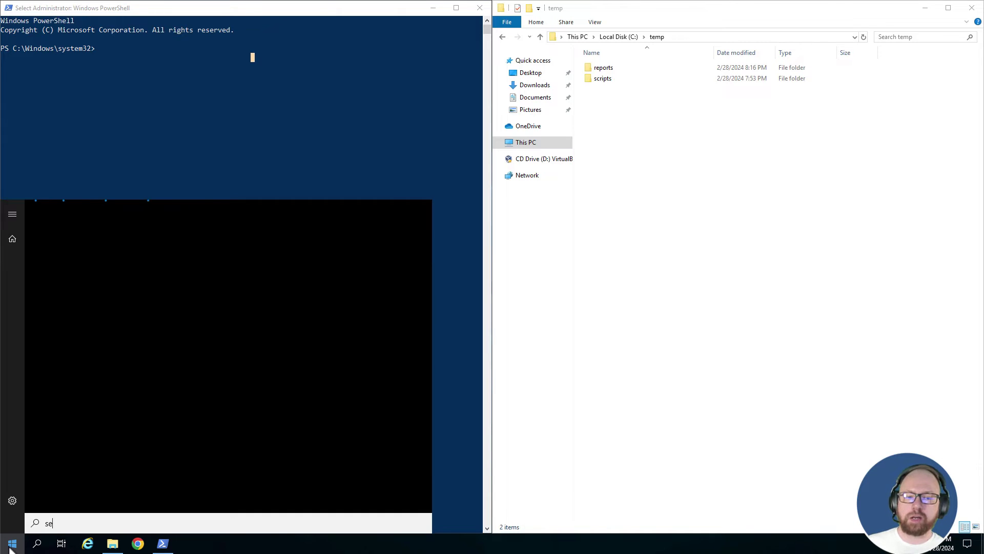
text(cpol)
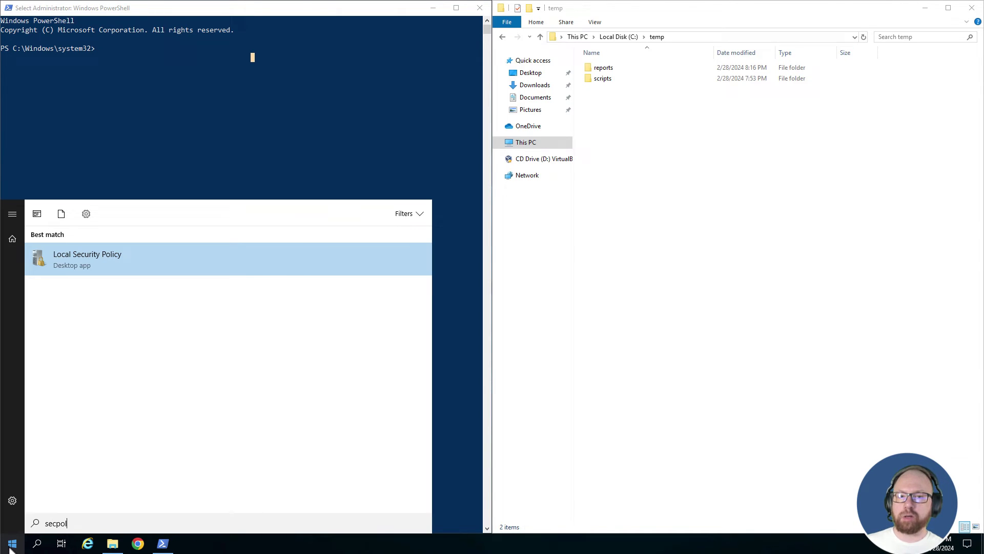
click(99, 264)
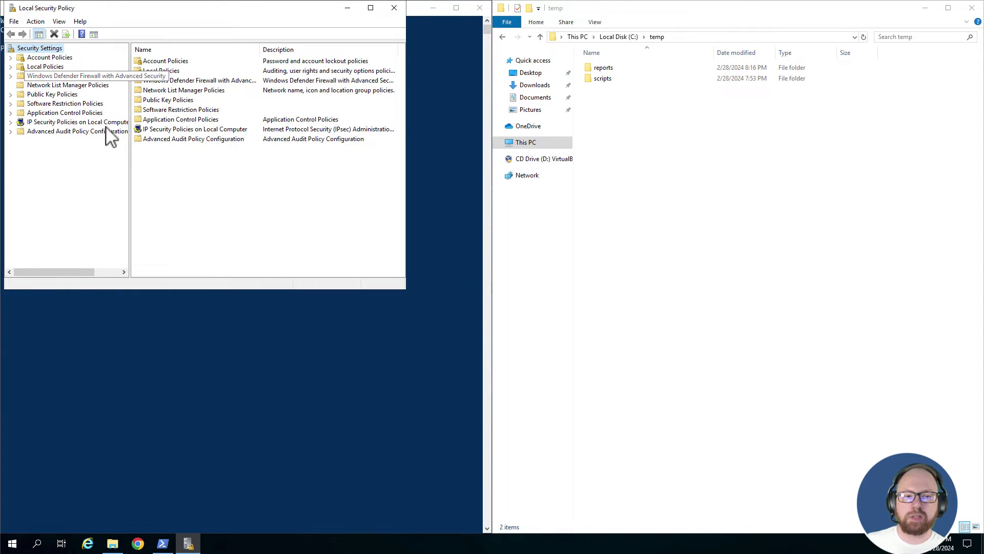
click(11, 67)
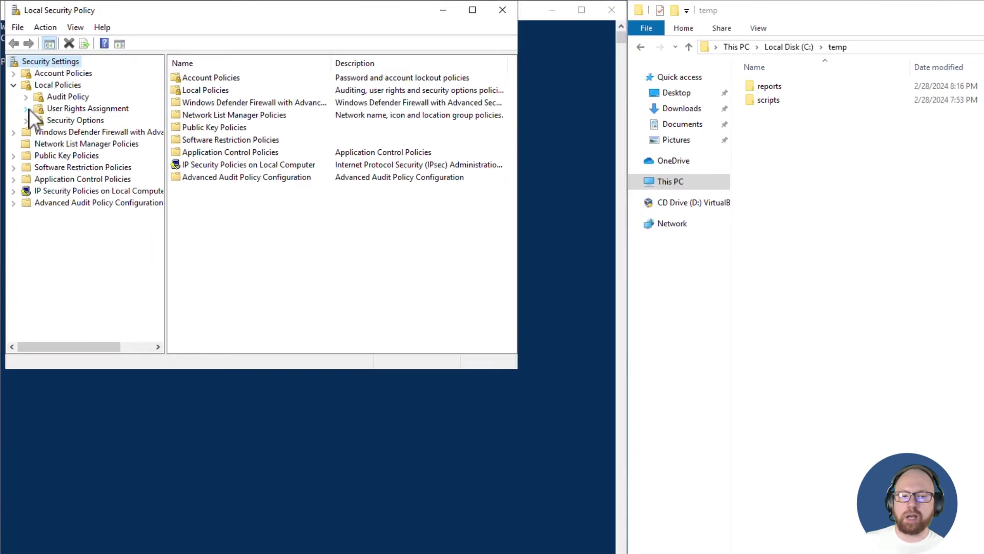
click(67, 86)
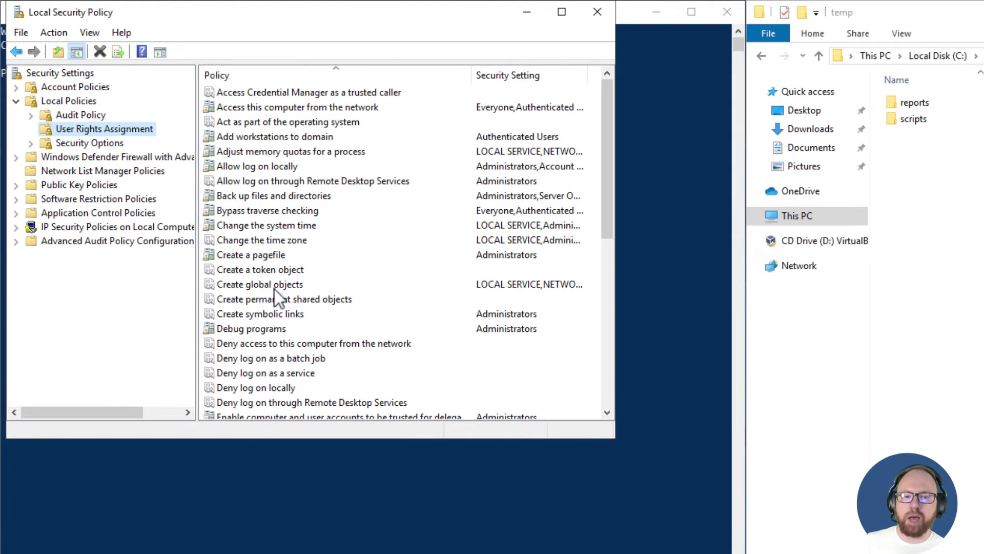
scroll(274, 289, down, 5)
scroll(275, 290, down, 1)
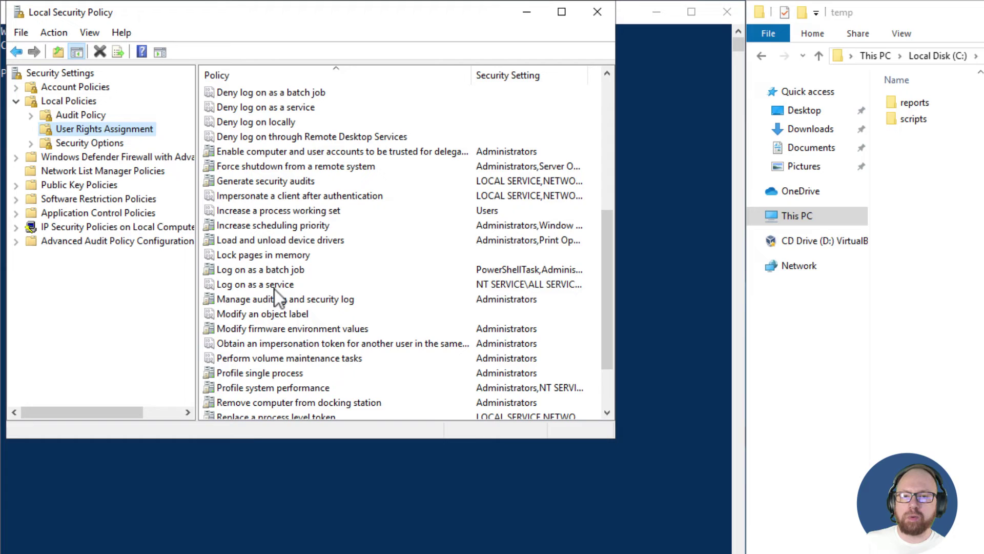
click(315, 273)
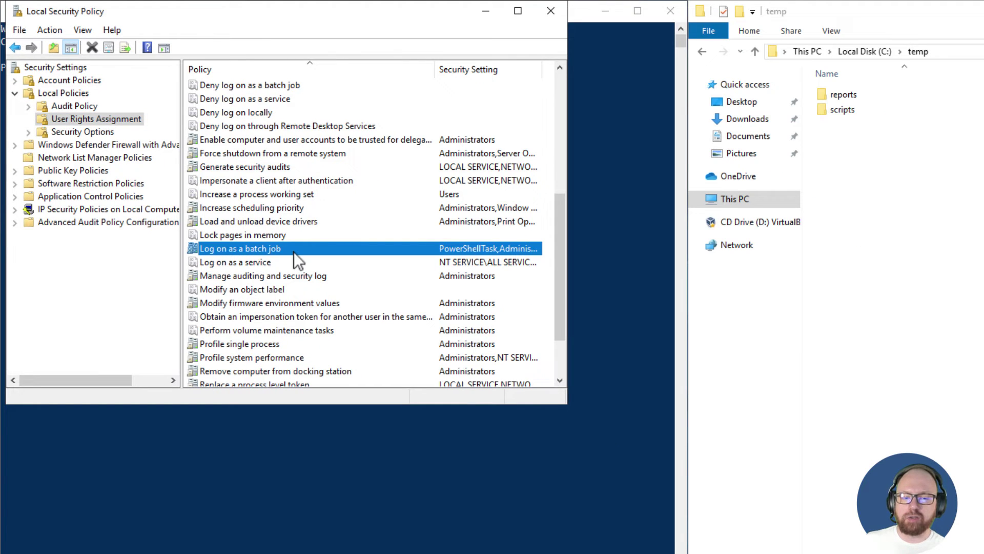
double_click(294, 250)
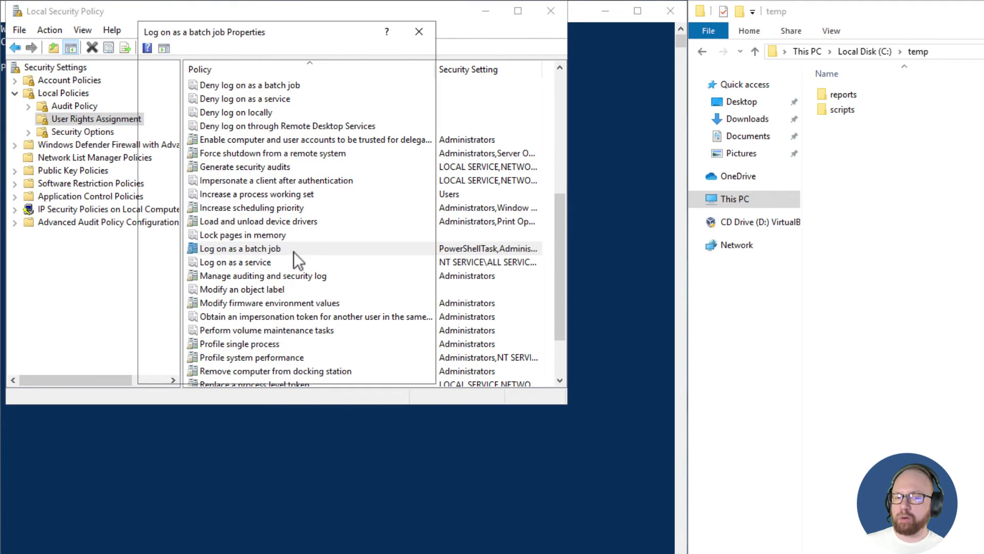
click(214, 164)
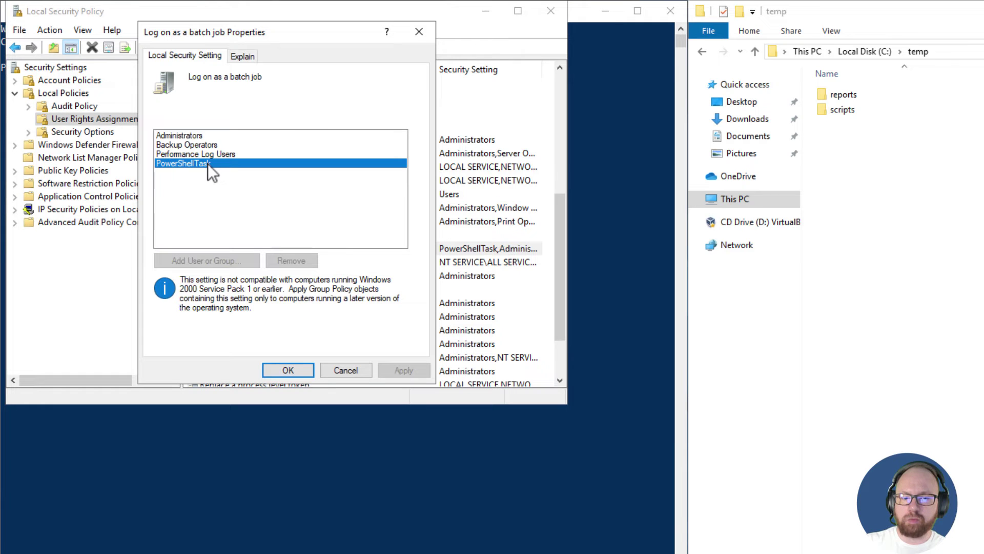
click(345, 370)
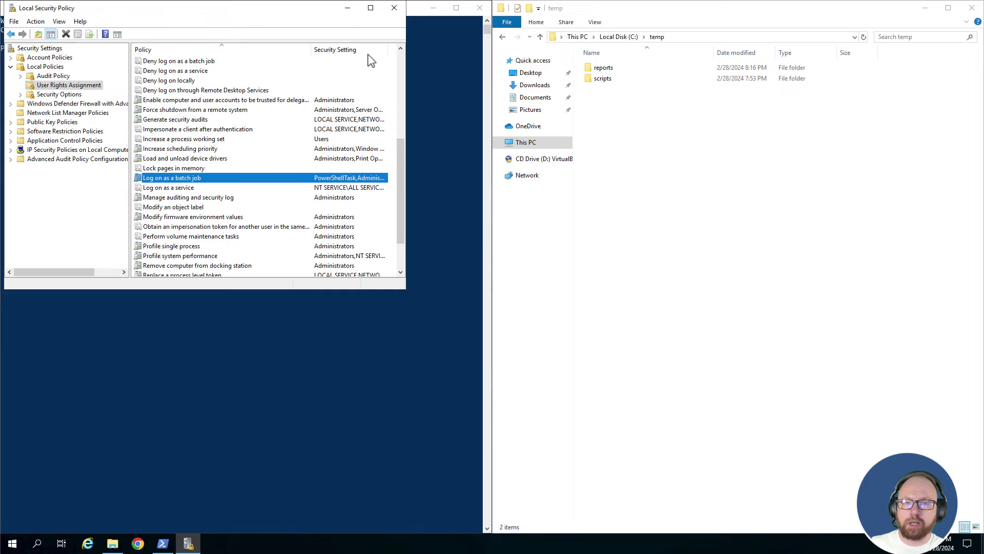
click(394, 8)
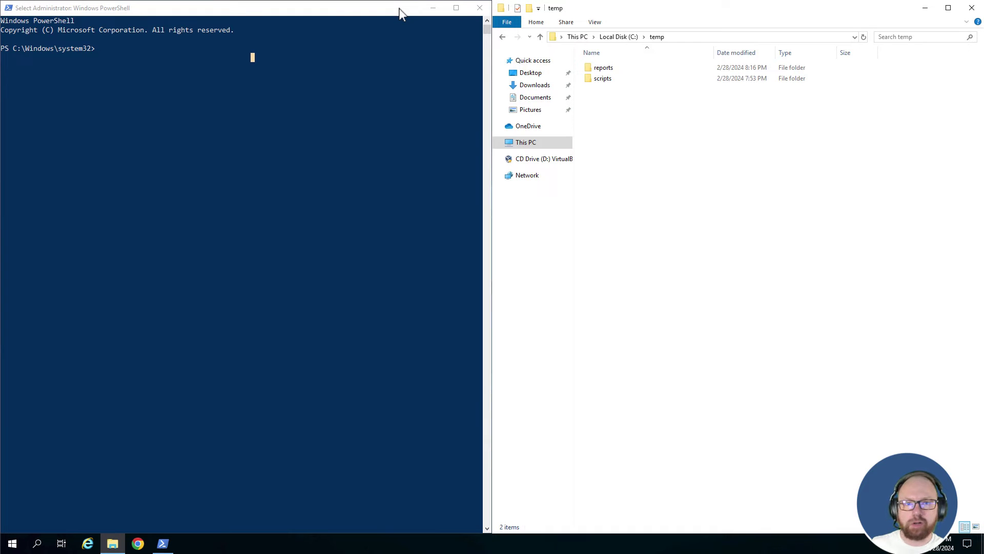
- Launch Task Scheduler, snap it left, and show the Task Scheduler Library
click(13, 545)
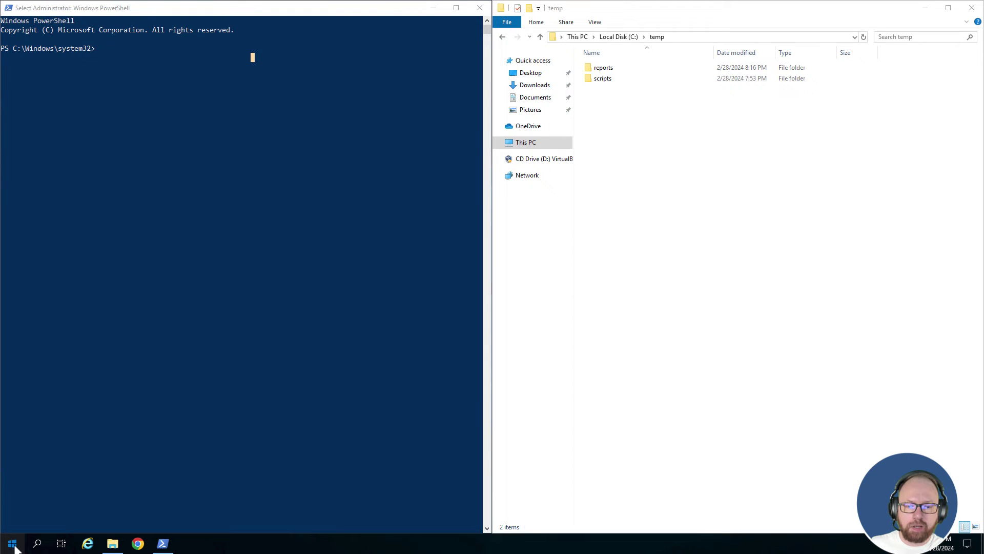
text(task)
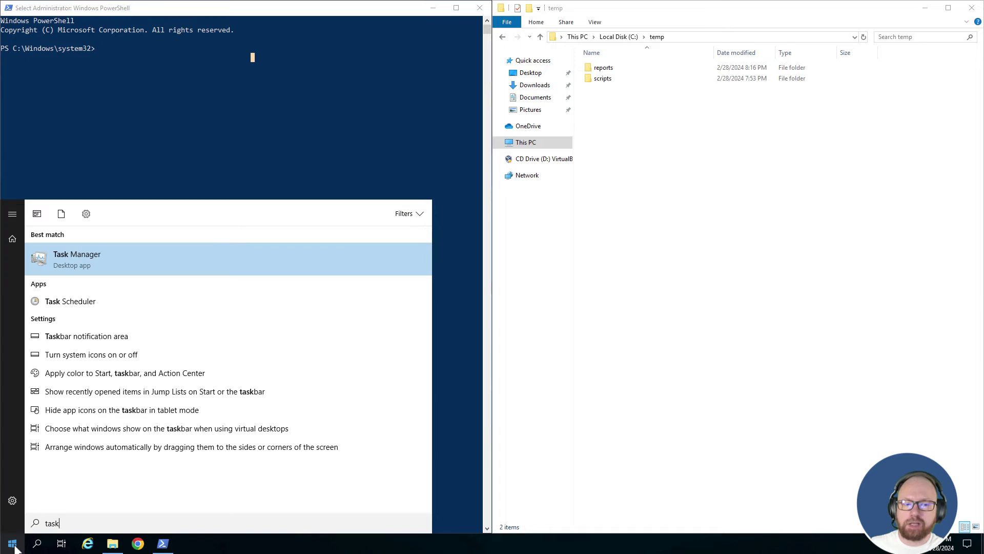
click(102, 301)
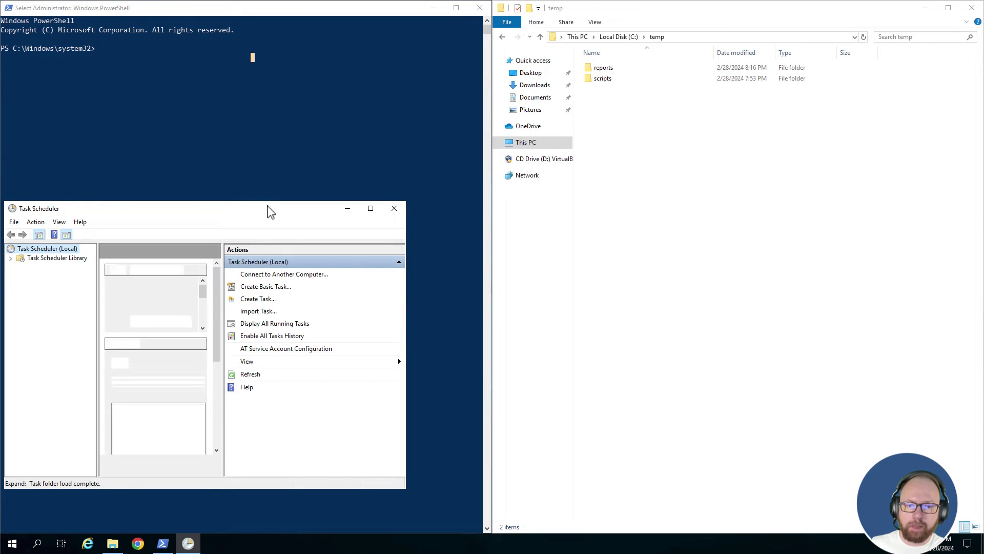
drag(271, 212, 2, 189)
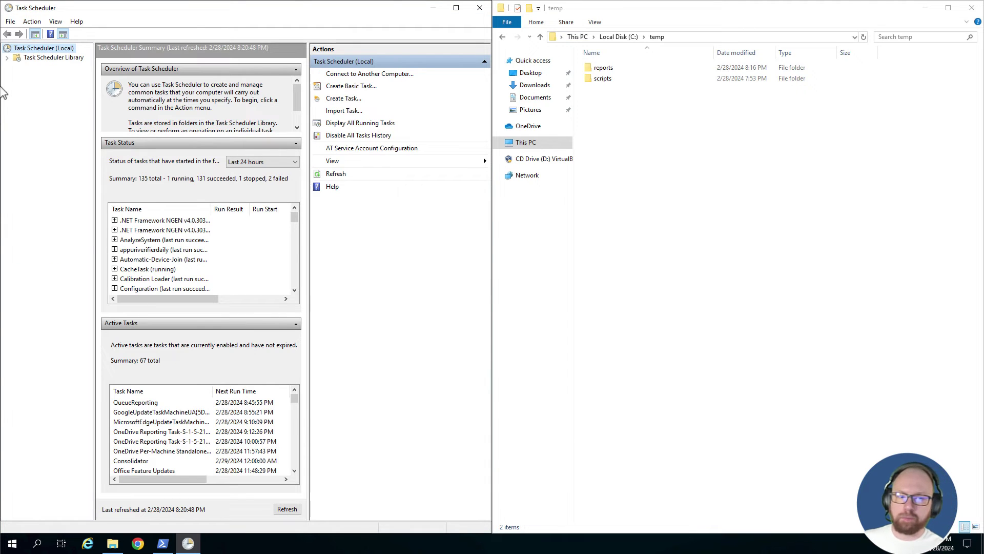
click(7, 58)
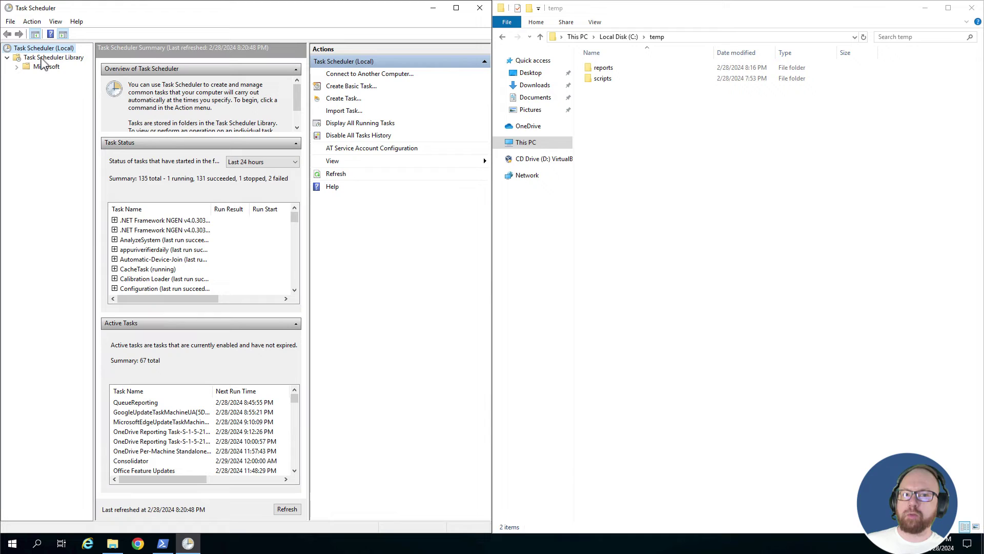
click(37, 58)
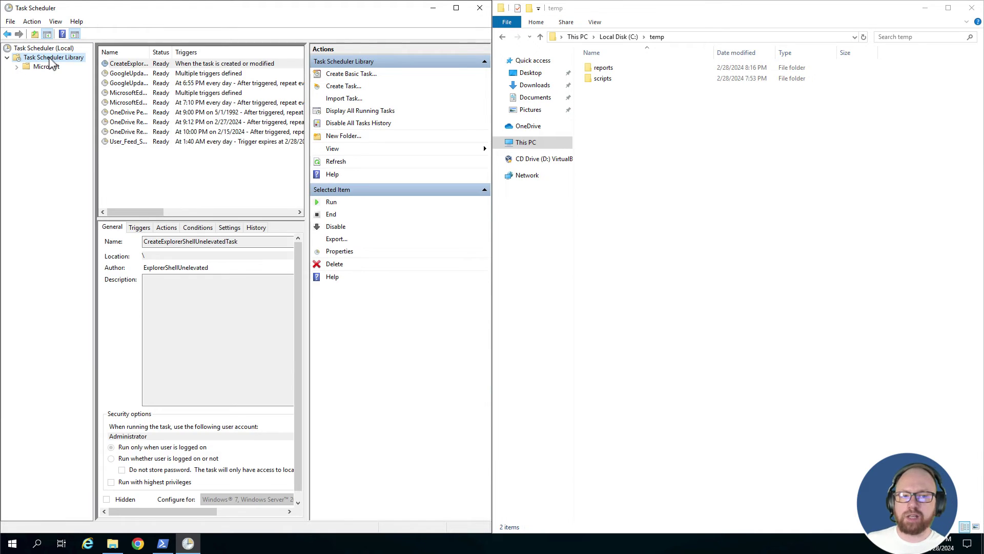
- Create a new Scripts folder under the Task Scheduler Library and open it
right_click(51, 59)
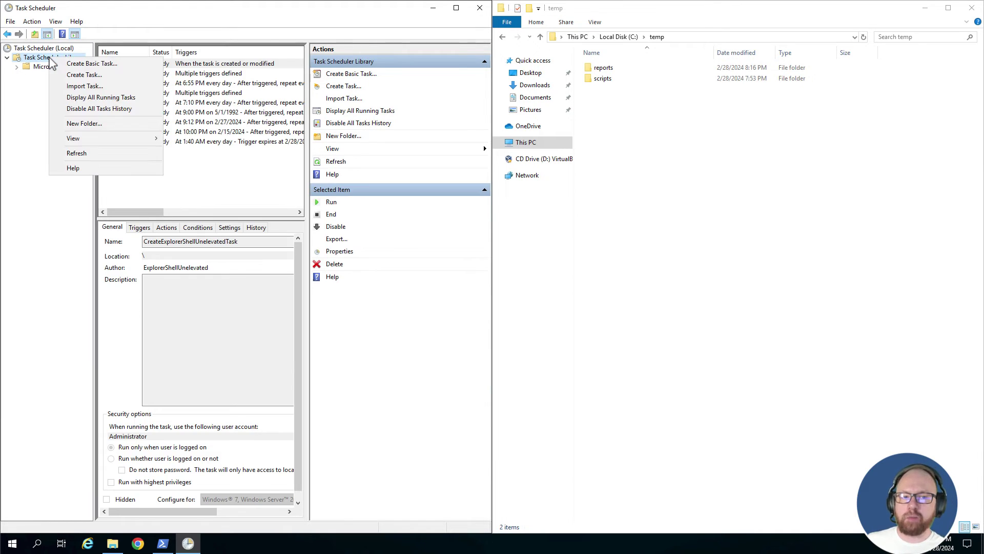
click(95, 124)
text(S)
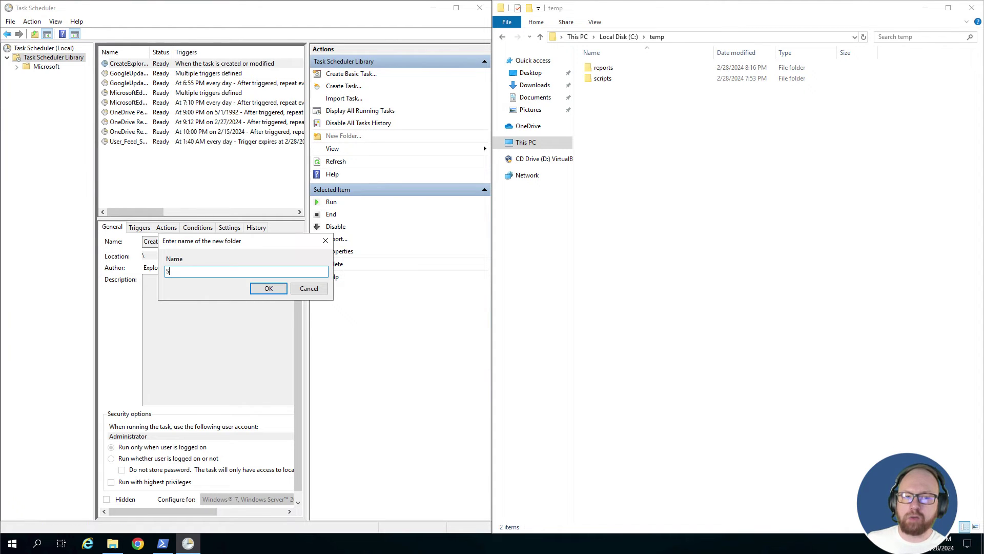
text(cripts)
key(Return)
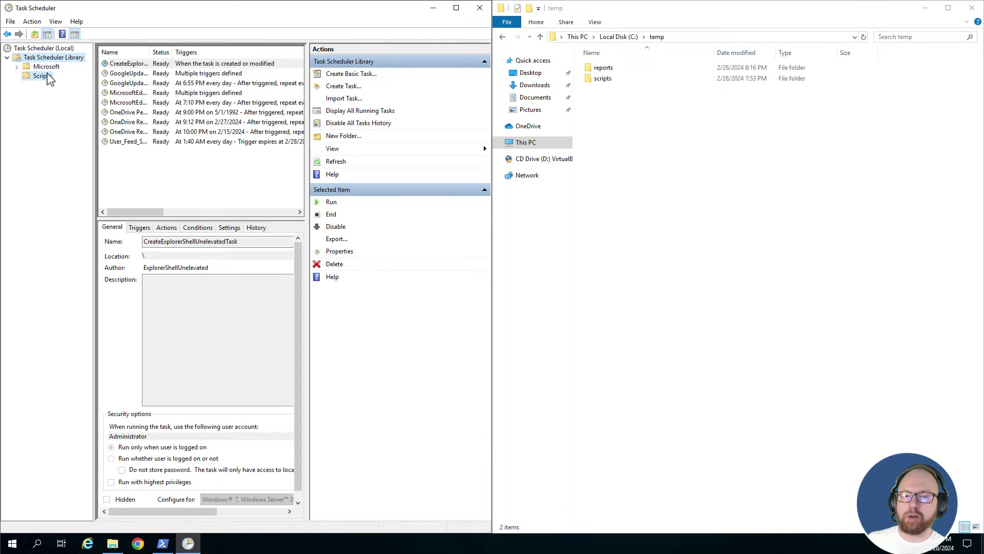
click(47, 75)
- Create a new task in Scripts named 'Disabled Users Report'
right_click(145, 76)
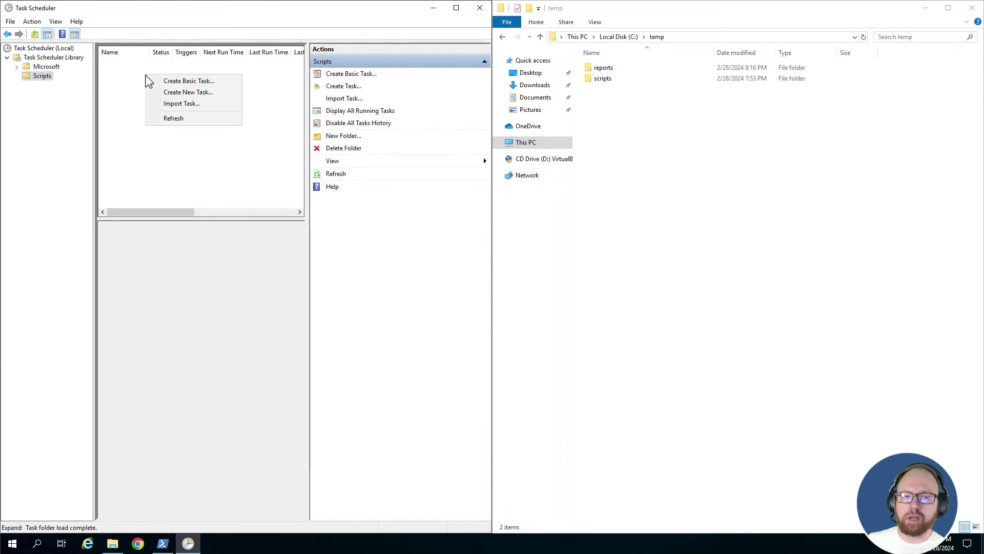
click(174, 93)
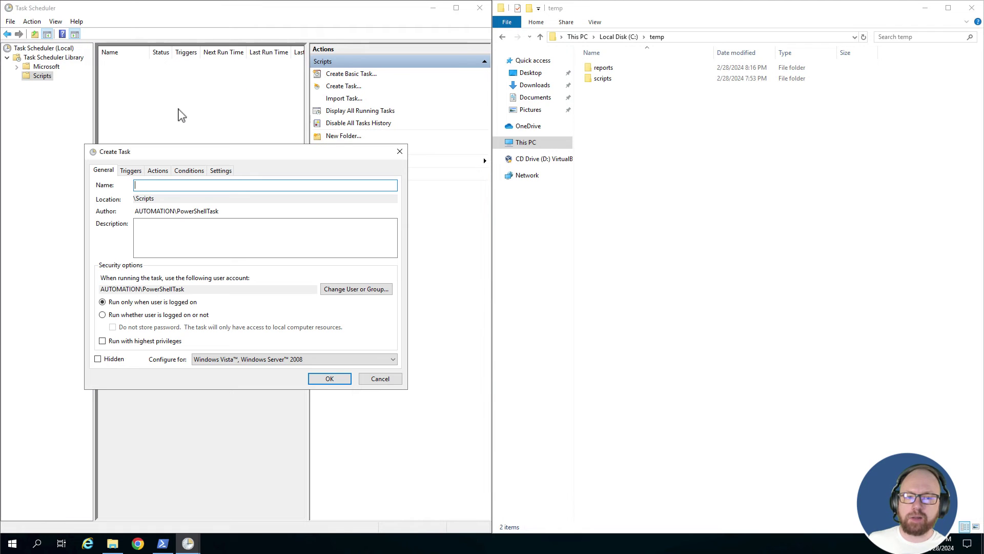
text(D)
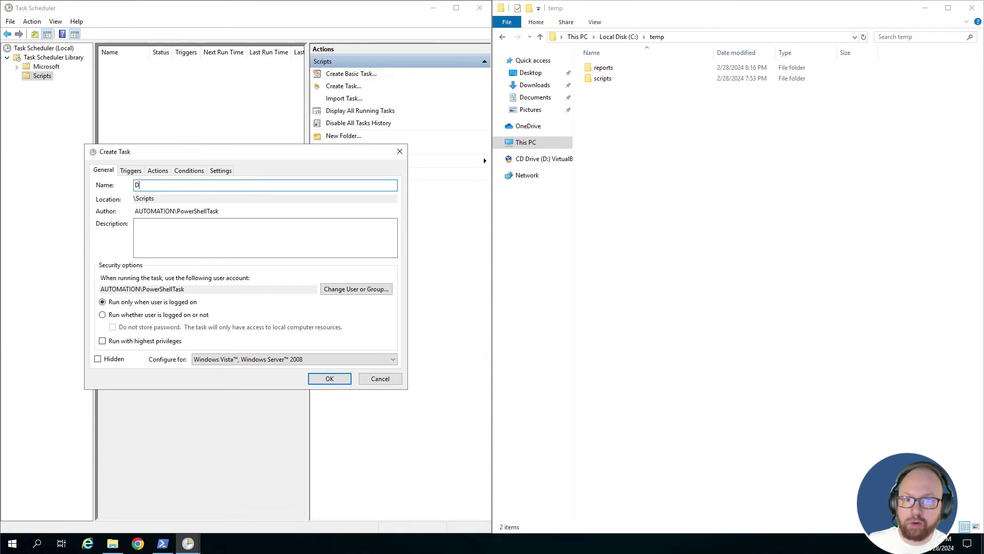
text(isabledUser)
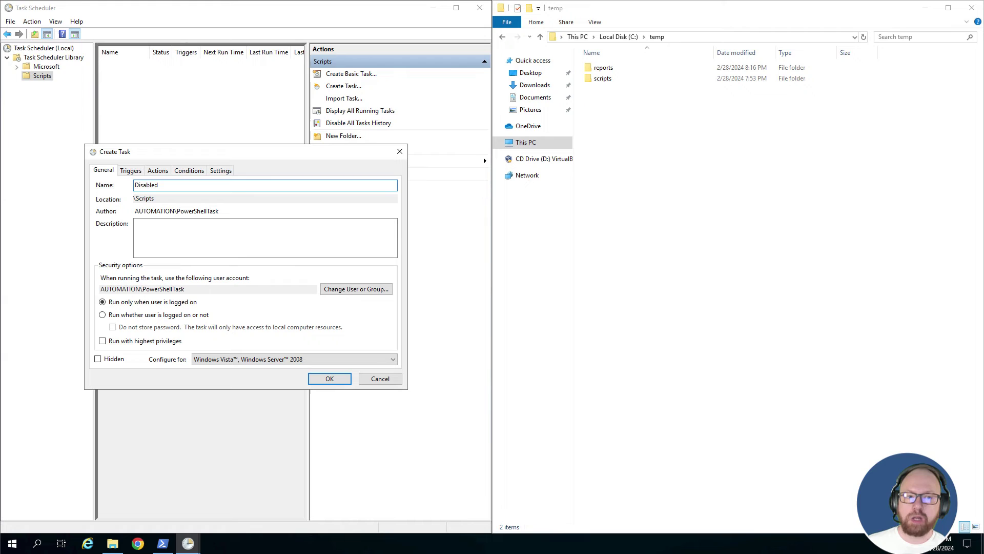
key(BackSpace)
key(BackSpace)
key(BackSpace)
key(BackSpace)
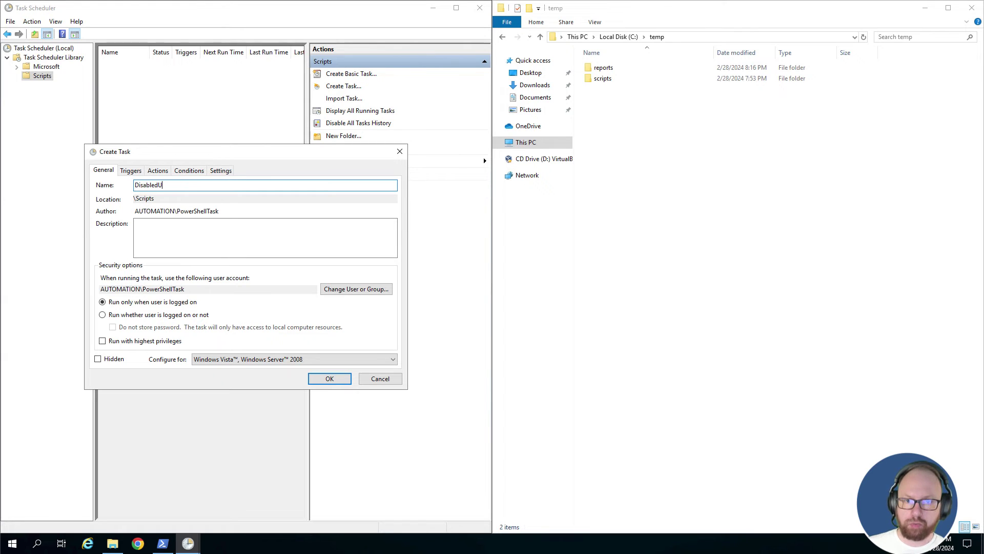
text(Users R)
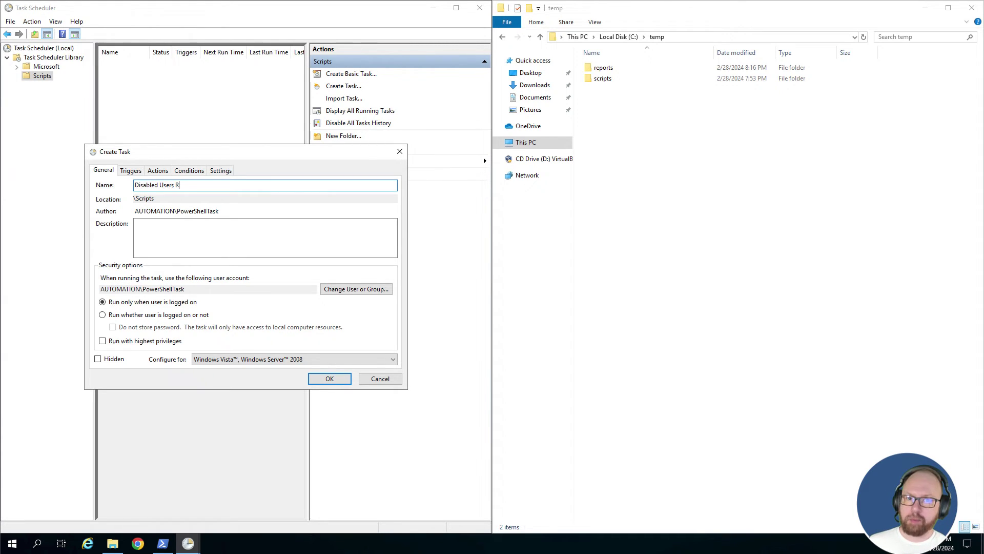
text(eport)
click(193, 231)
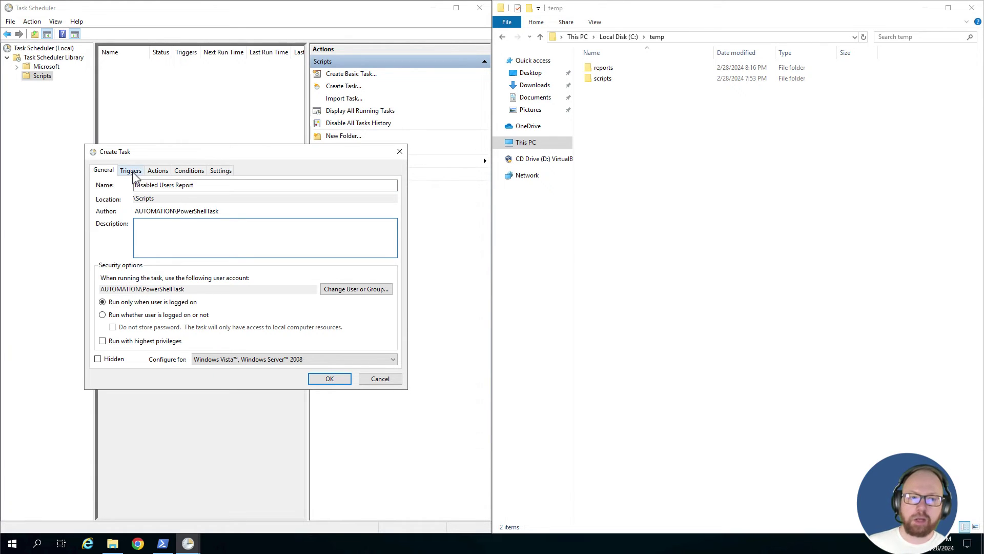
- Review the triggers, then set the task to run only when the user is logged on
click(132, 172)
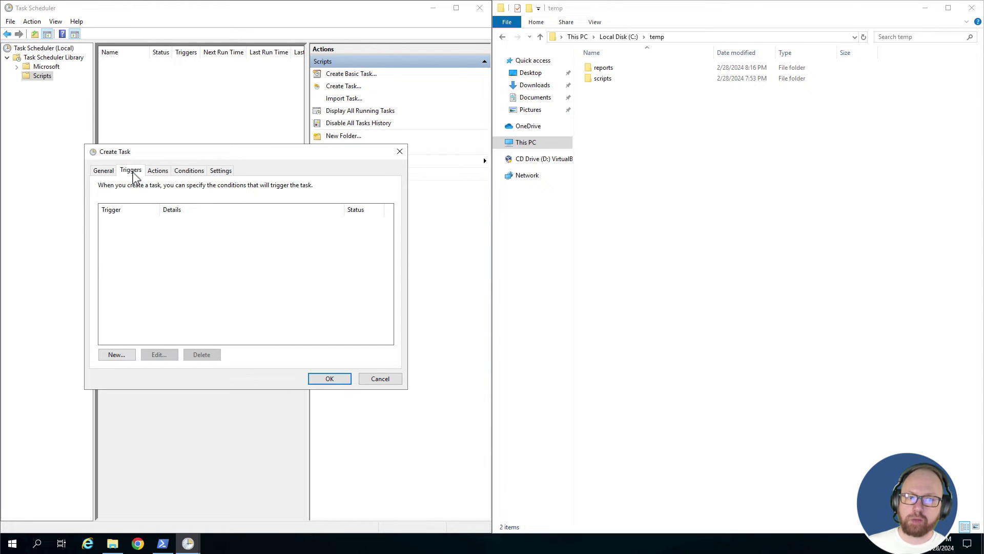
click(111, 171)
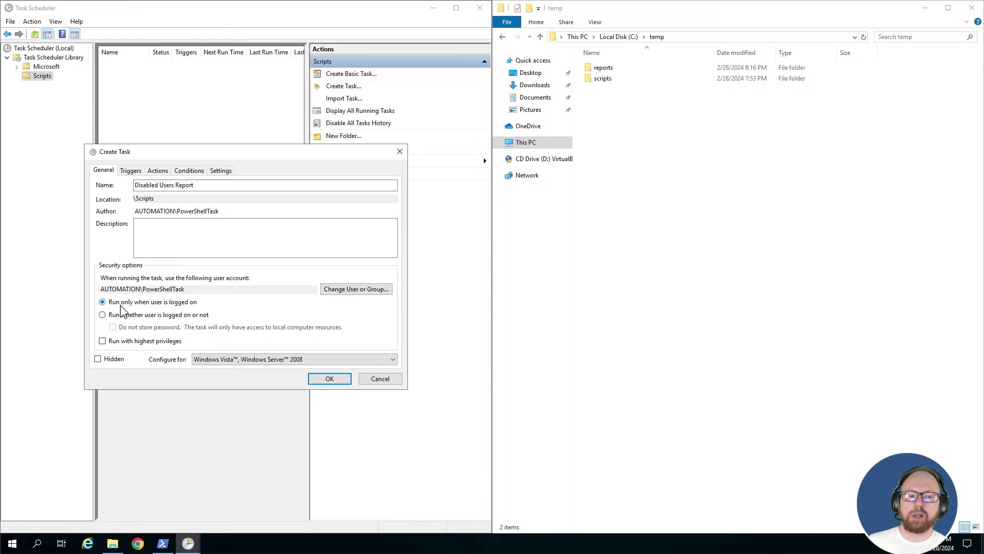
click(121, 309)
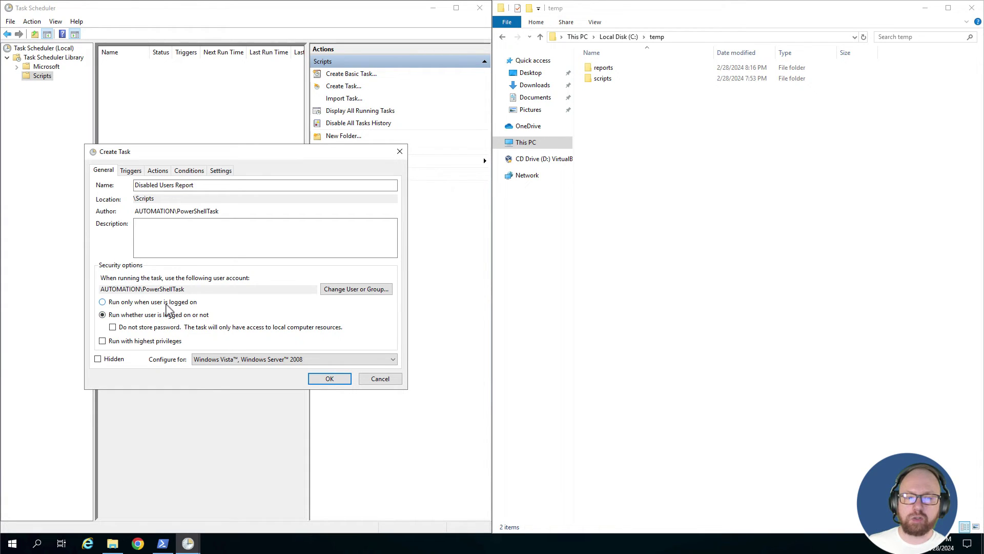
click(170, 302)
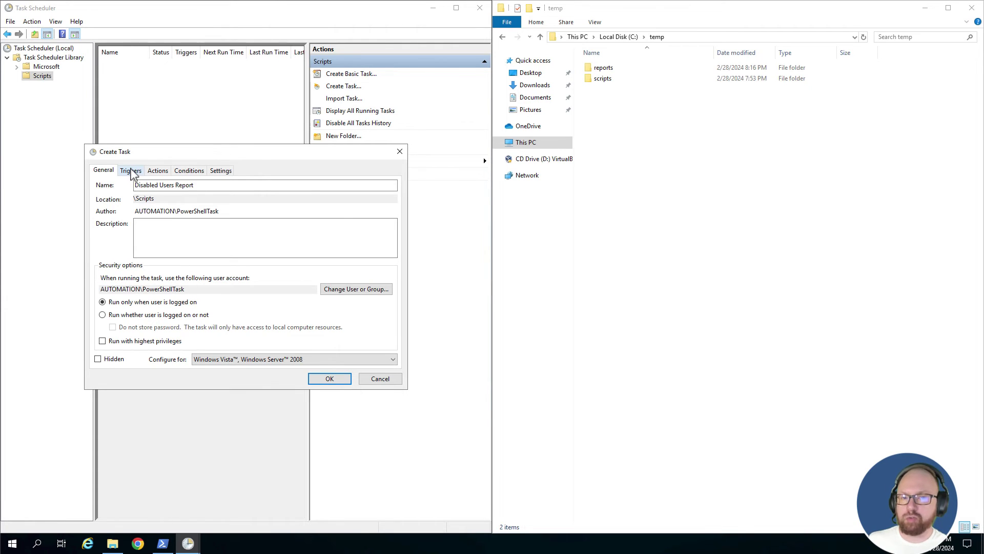
- Add a new On a schedule trigger recurring weekly on Fridays
click(131, 171)
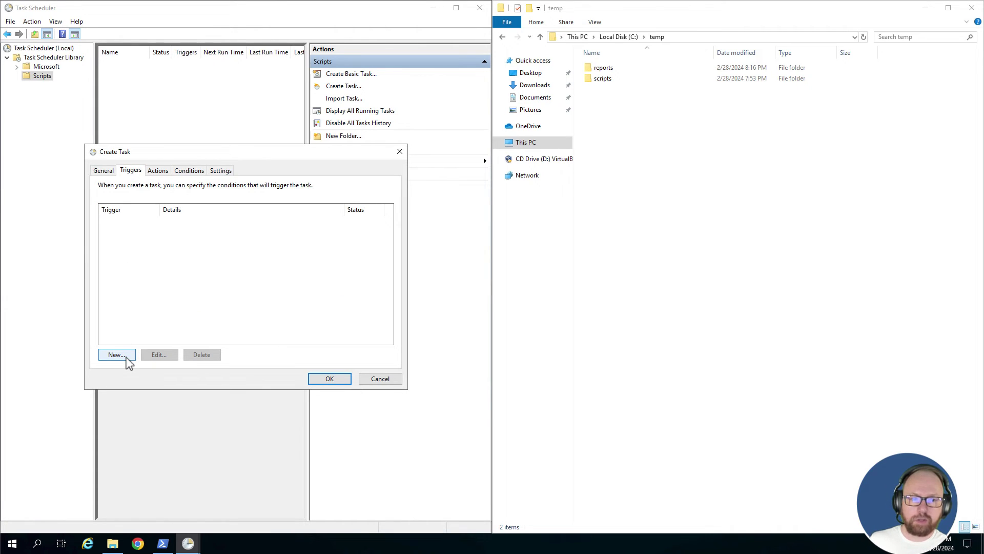
click(125, 357)
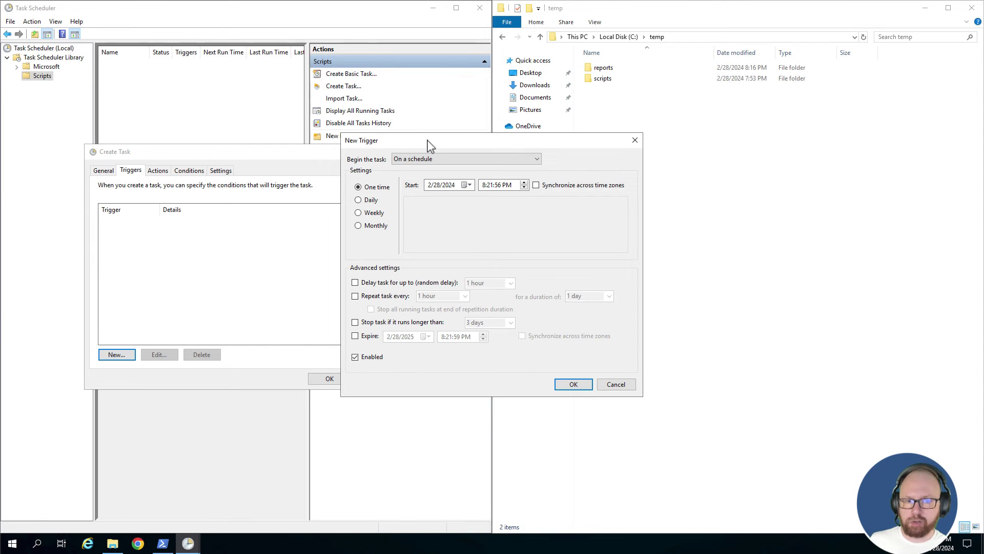
drag(429, 142, 239, 148)
click(239, 164)
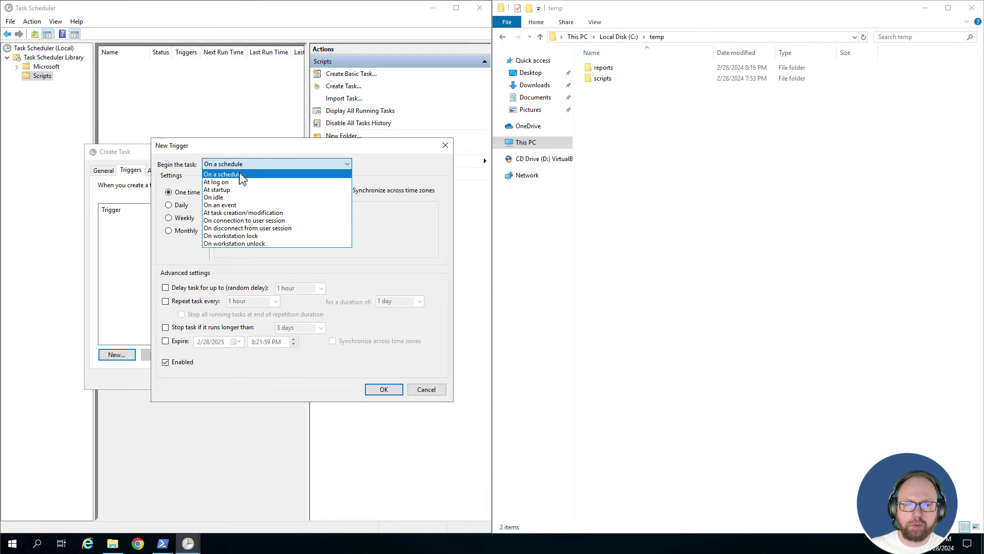
click(239, 174)
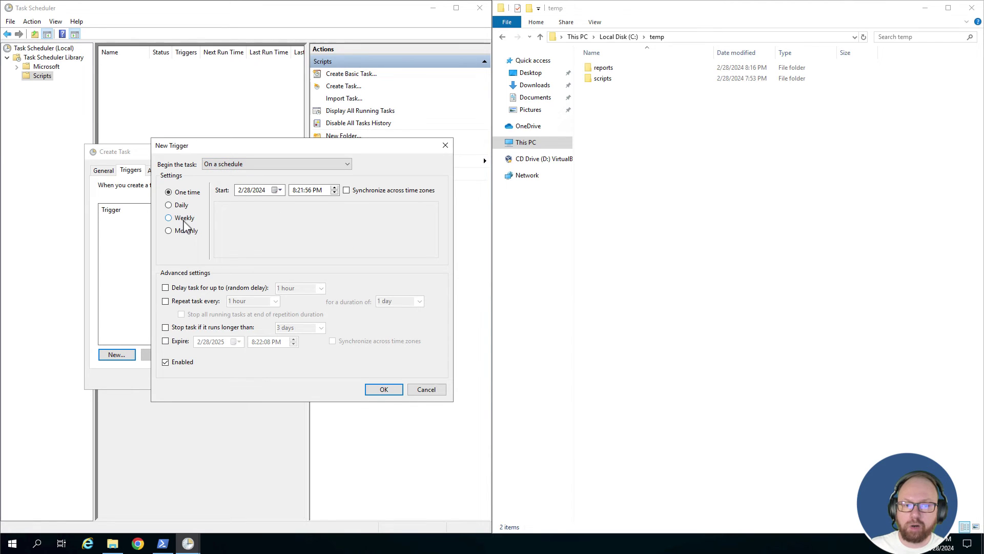
click(185, 218)
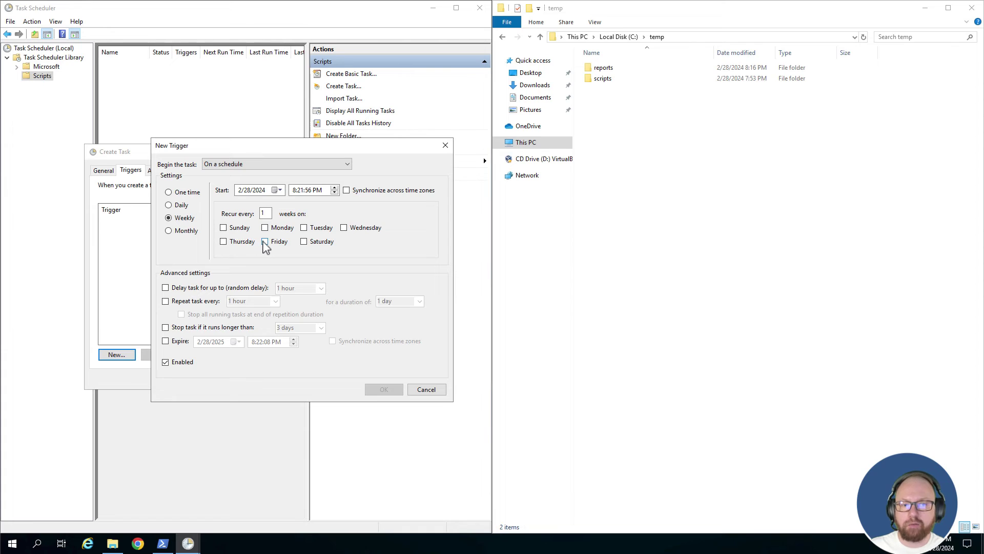
click(264, 242)
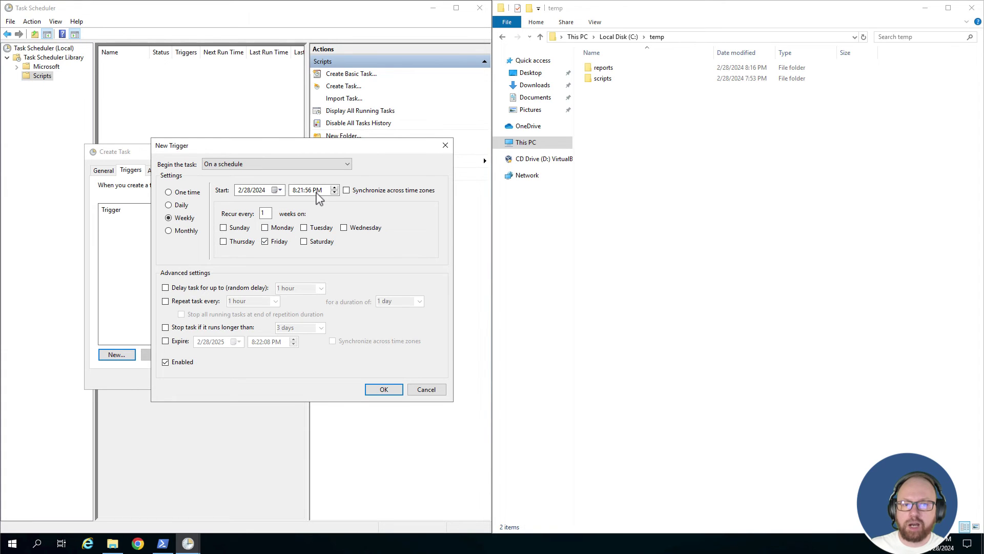
- Set the trigger's start time to 8:00 AM and save it
click(318, 191)
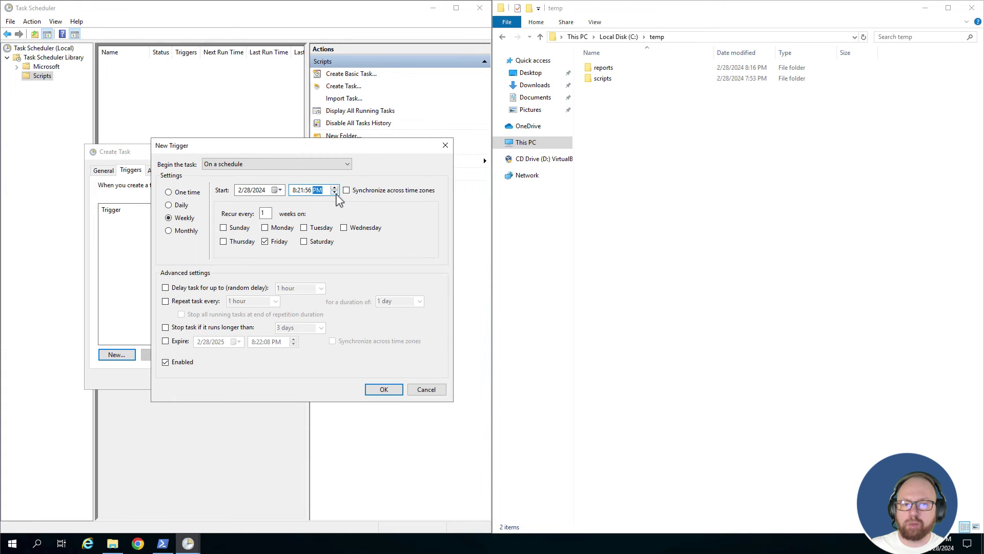
click(336, 193)
click(299, 189)
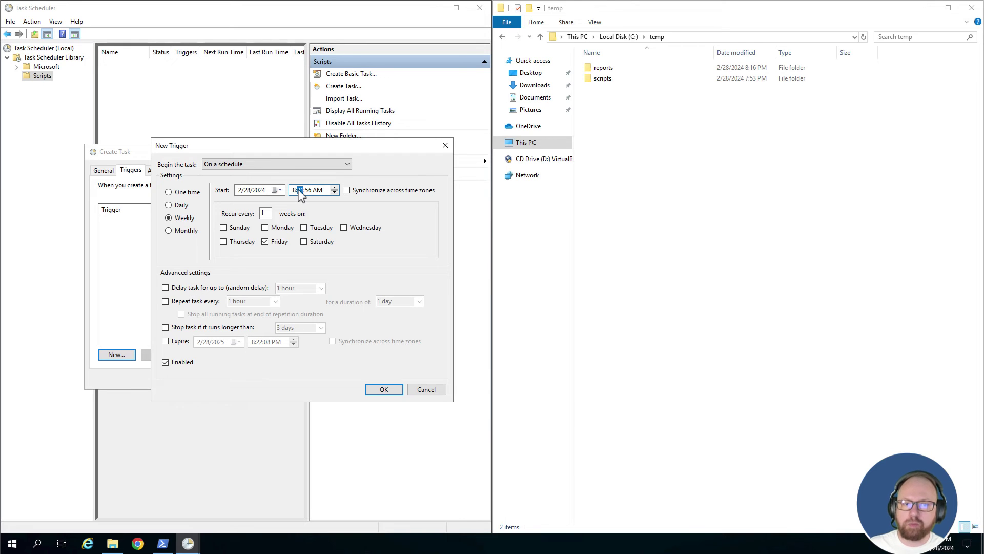
text(00)
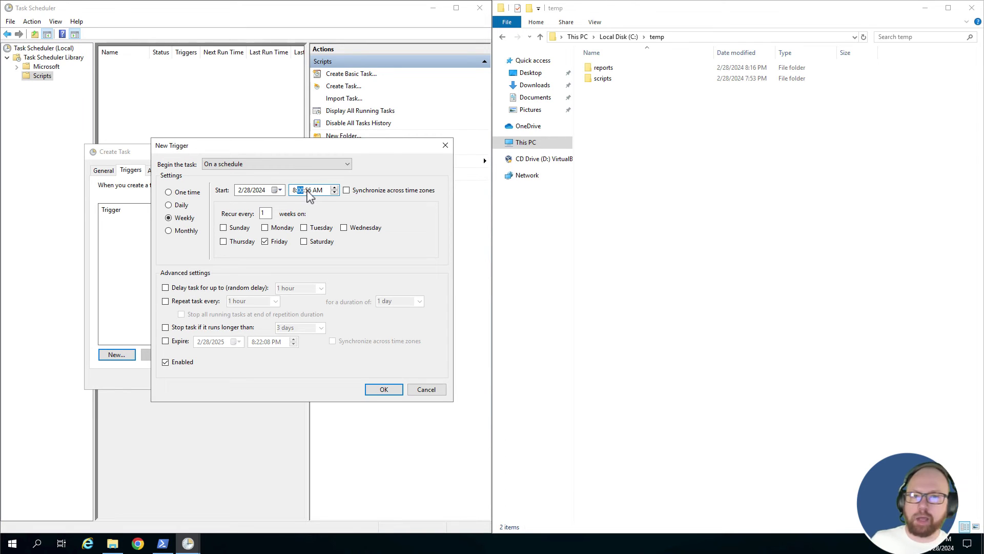
click(308, 190)
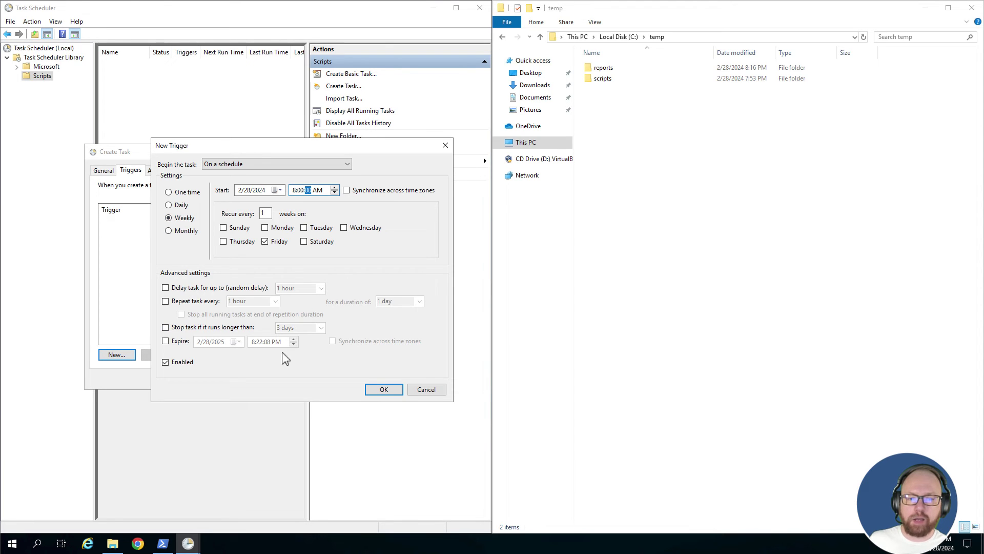
click(391, 389)
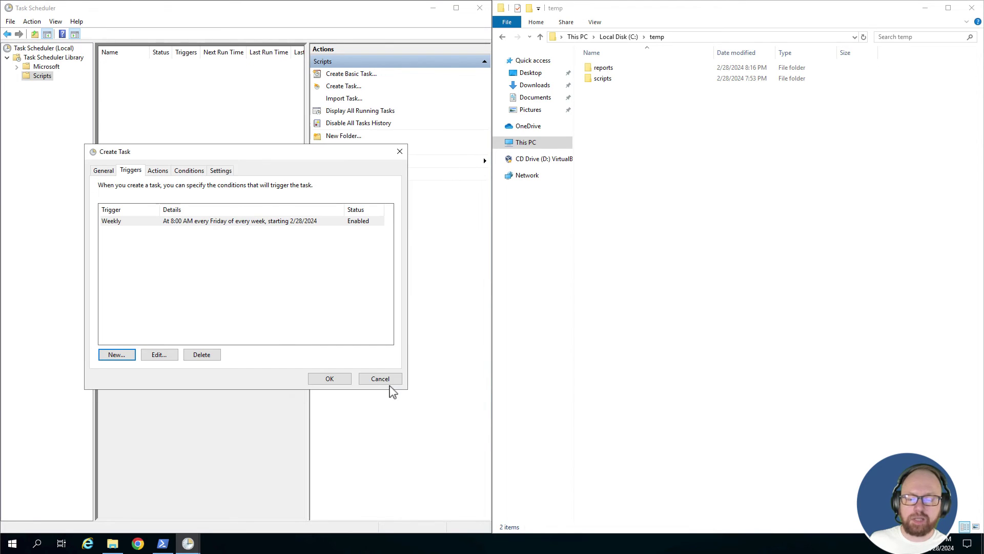
- Add a new action starting C:\Windows\System32\WindowsPowerShell\v1.0\powershell.exe
click(161, 172)
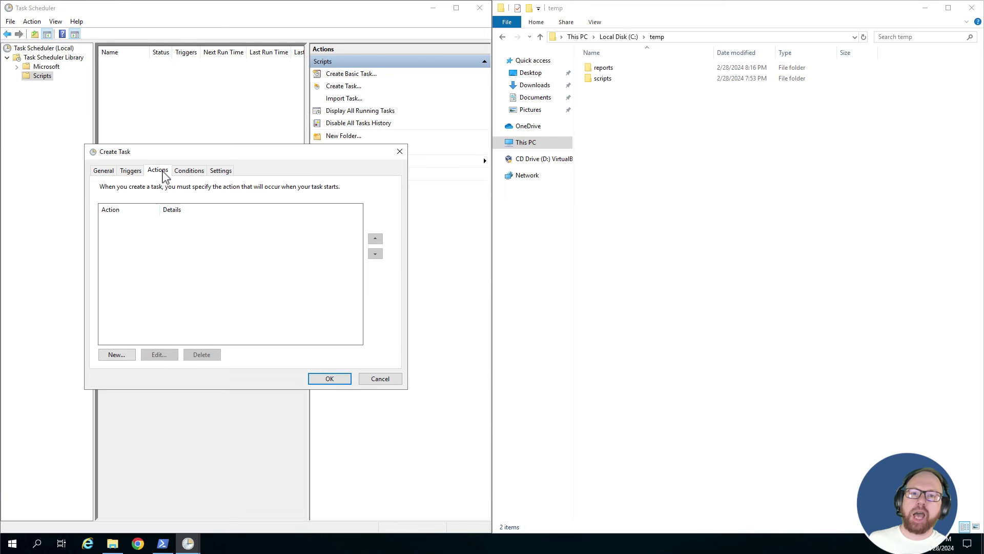
click(117, 355)
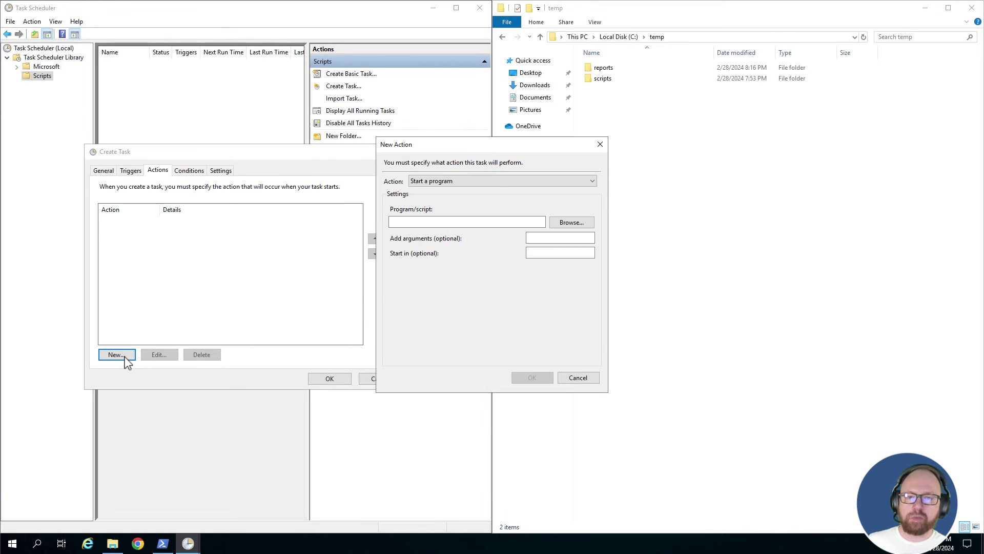
click(571, 223)
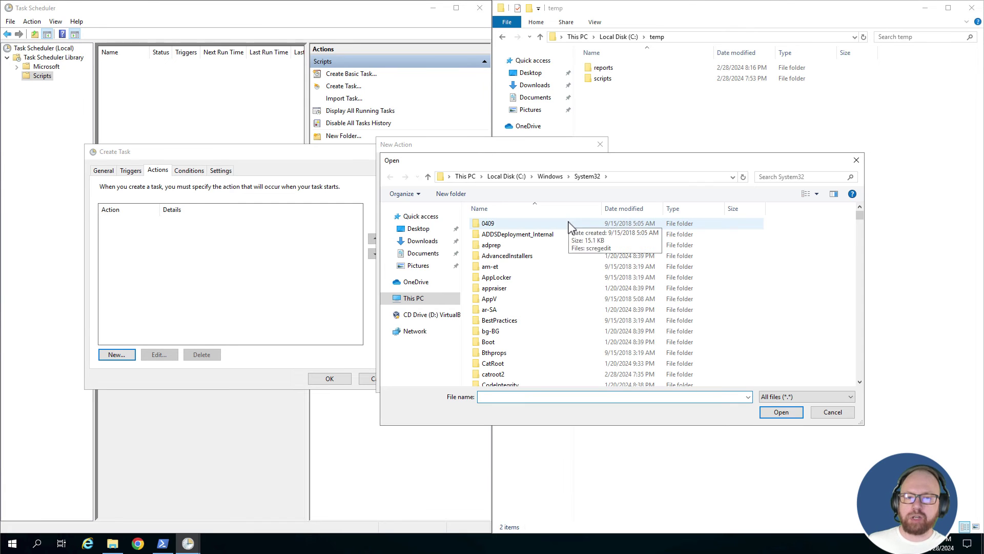
click(517, 234)
text(win)
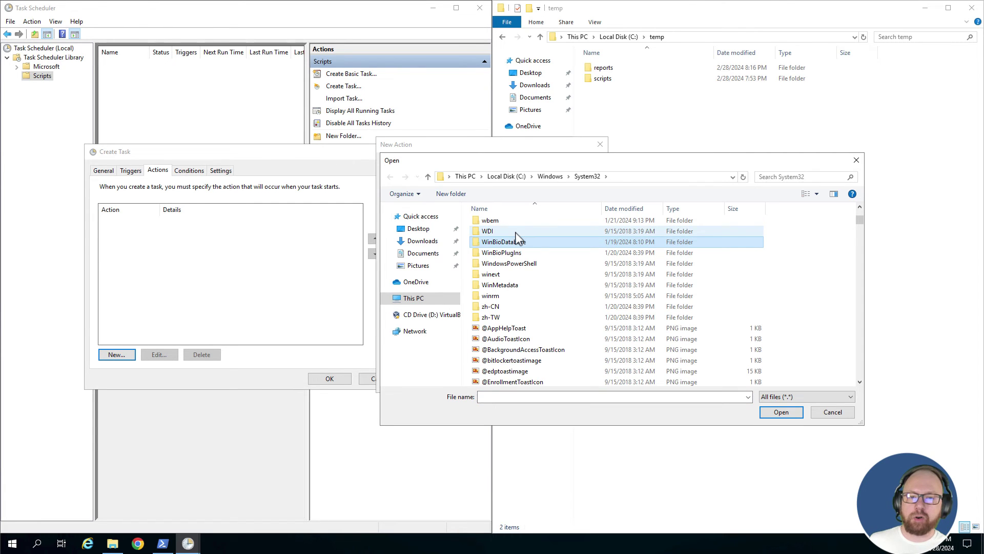
key(Down)
key(Down)
key(Return)
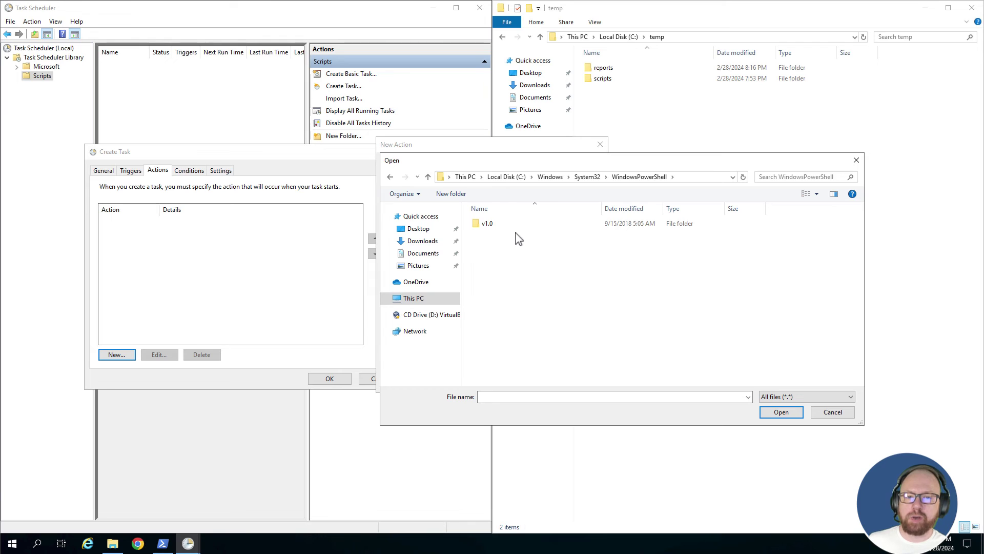
double_click(492, 224)
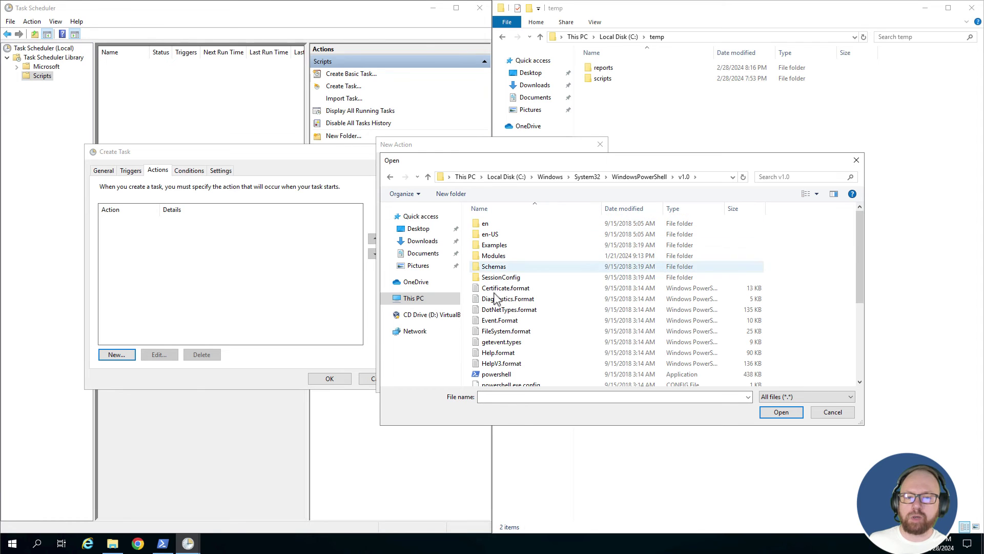
click(496, 375)
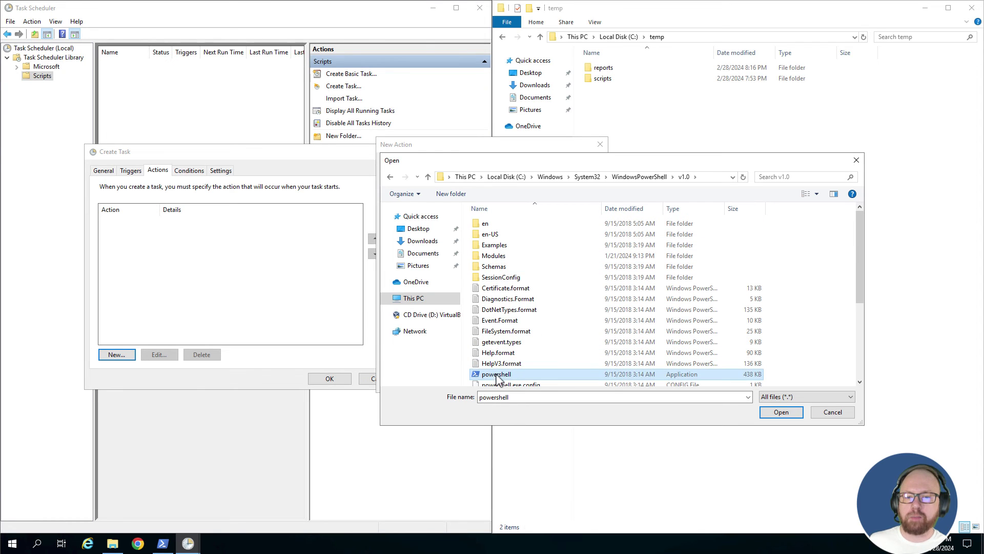
click(767, 414)
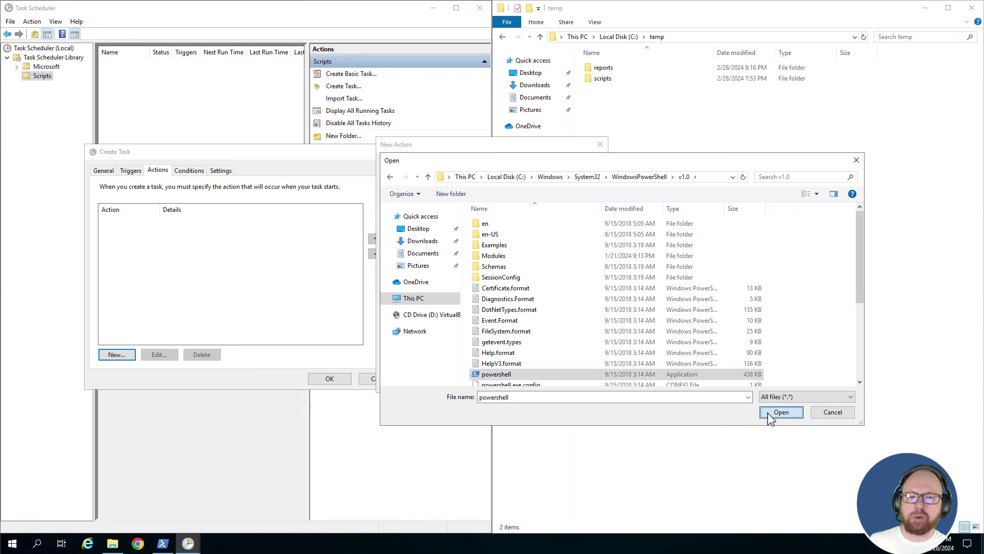
- Begin typing '-Executio' into the action's Add arguments field
click(554, 239)
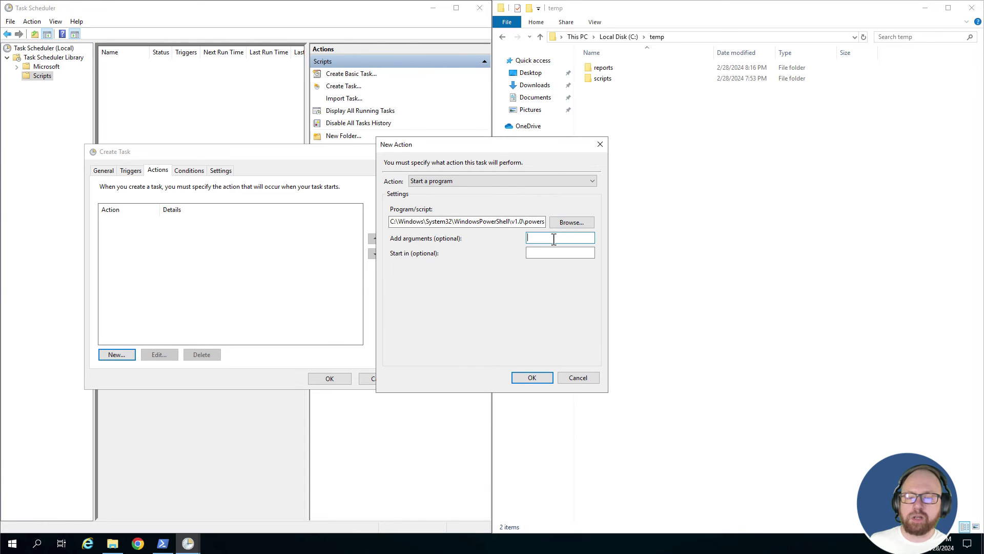
text(-)
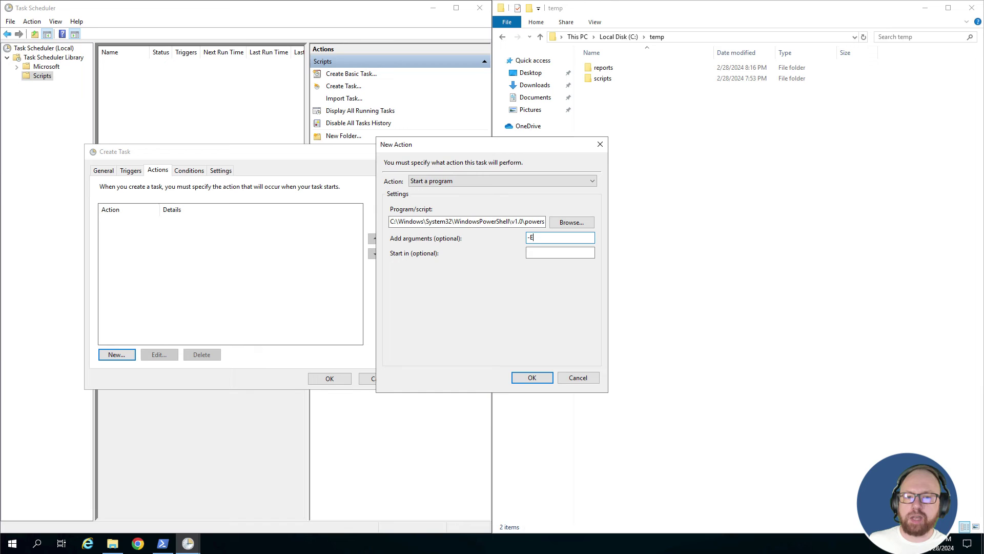
text(Execution)
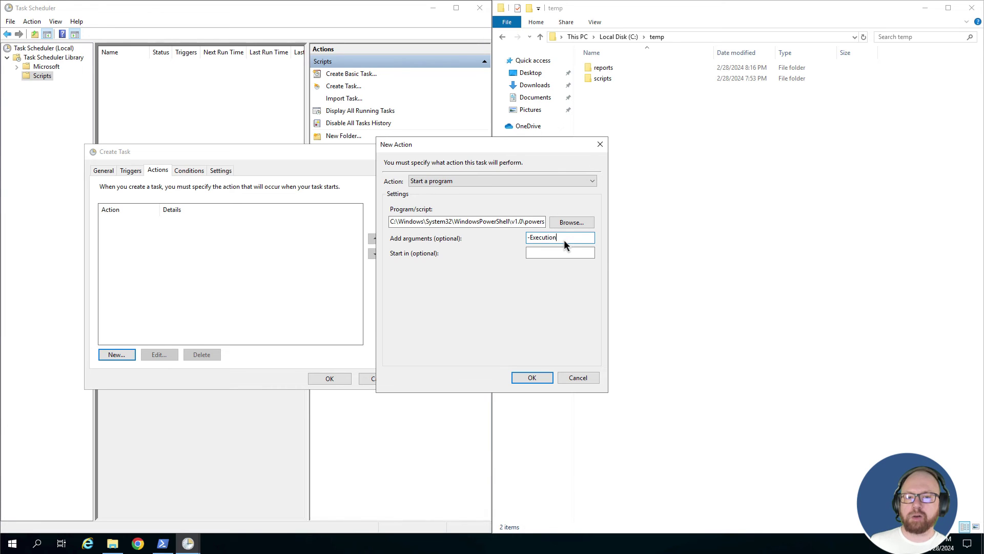
text(P)
key(BackSpace)
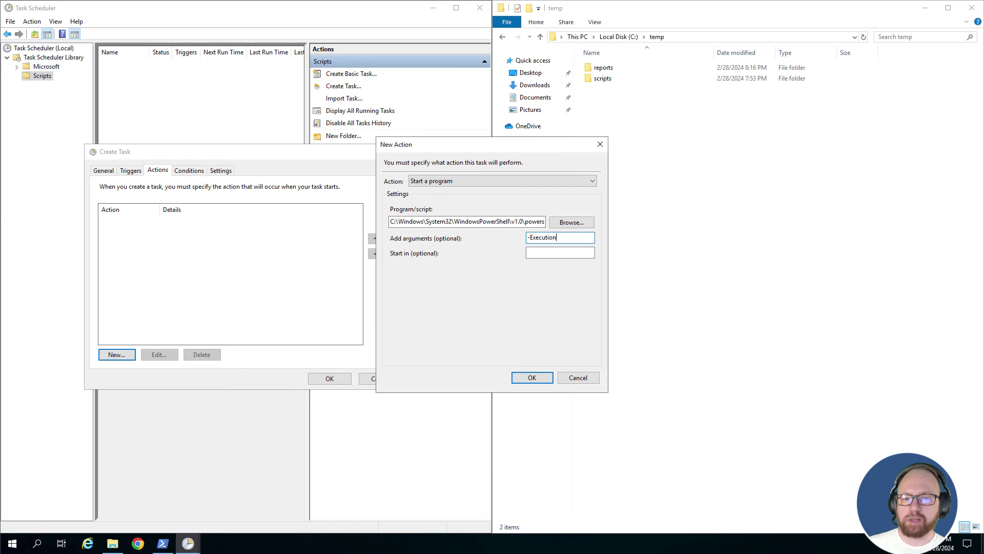
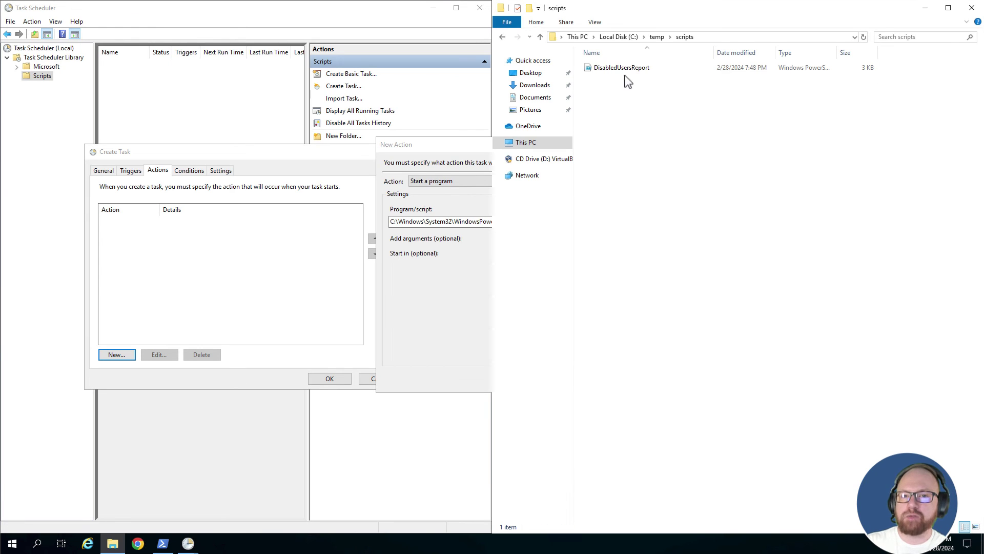
- Copy the full path of the DisabledUsersReport script file in Explorer
click(651, 73)
right_click(653, 71)
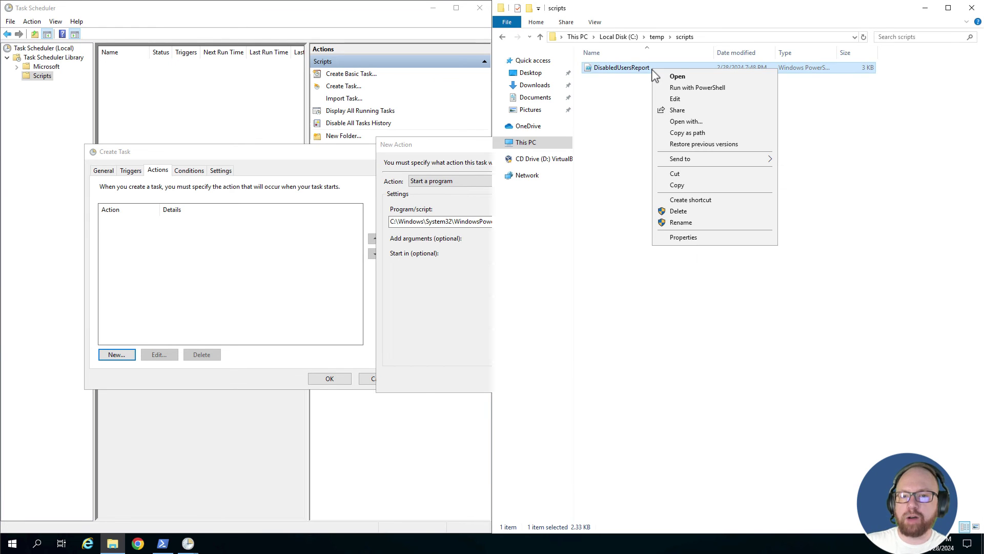
click(712, 133)
- Set the powershell.exe action's arguments to -ExecutionPolicy bypass -file plus the pasted script path, and save it
click(438, 274)
key(ctrl+v)
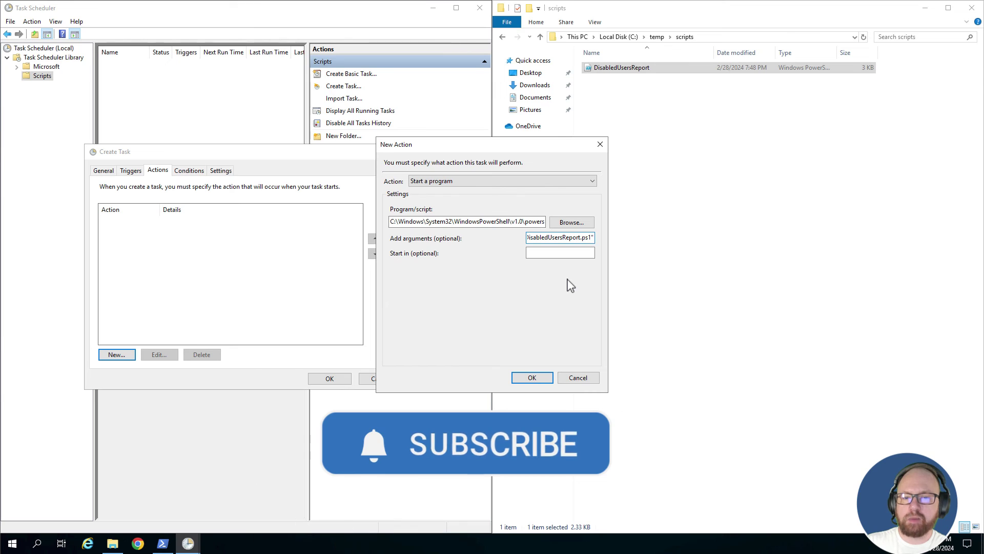
key(Left)
key(Left)
key(Left)
key(Left)
key(Left)
key(Left)
key(Left)
key(Left)
key(Left)
key(Left)
key(Left)
key(Left)
key(Left)
key(Left)
key(Left)
key(Left)
key(Left)
key(Left)
key(Left)
key(Left)
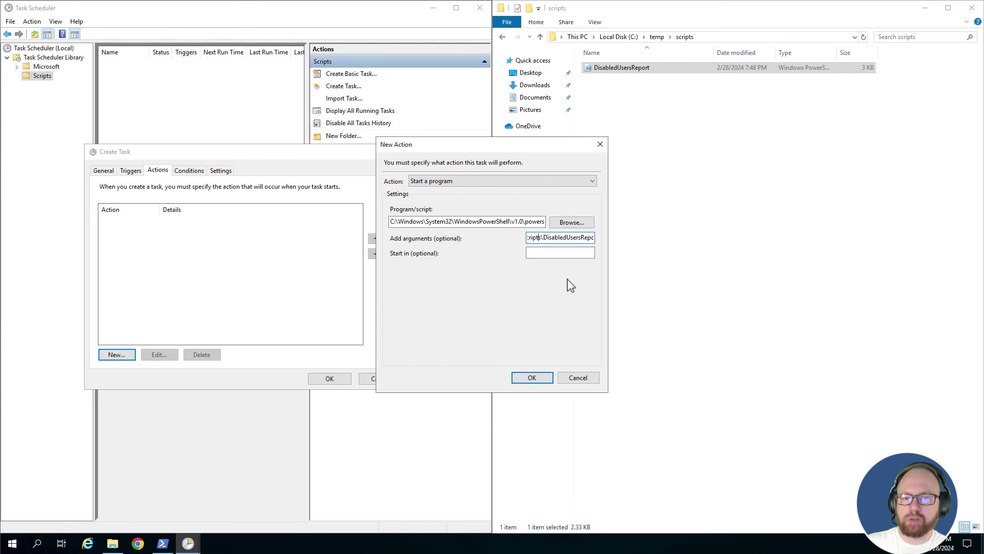
text(-file "C:\temp\scripts)
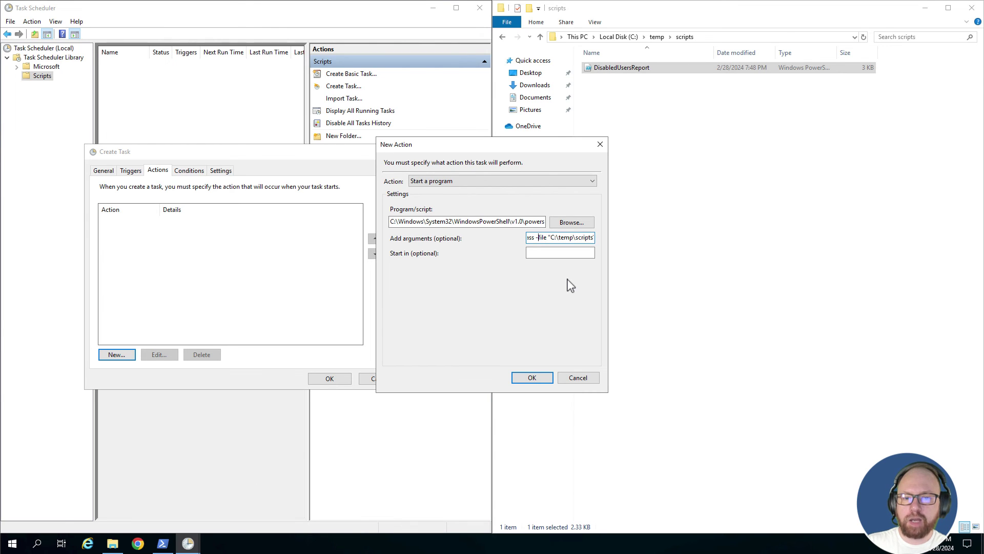
key(Left)
key(Left)
key(Left)
key(Left)
key(Left)
key(Left)
key(Left)
key(Left)
key(Left)
key(Left)
key(Left)
key(Left)
key(Left)
key(Left)
key(Left)
key(Left)
key(Left)
key(Left)
key(Left)
key(Left)
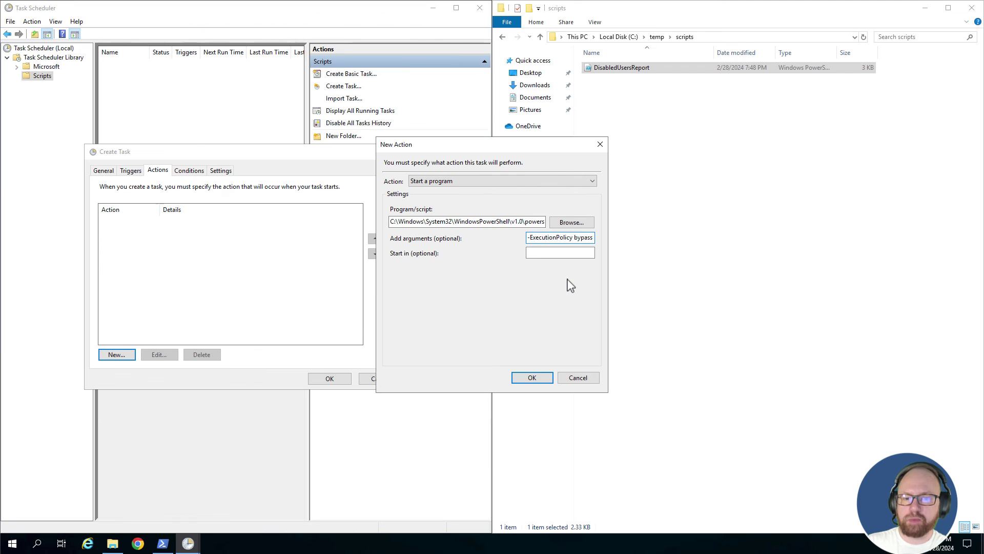
click(536, 379)
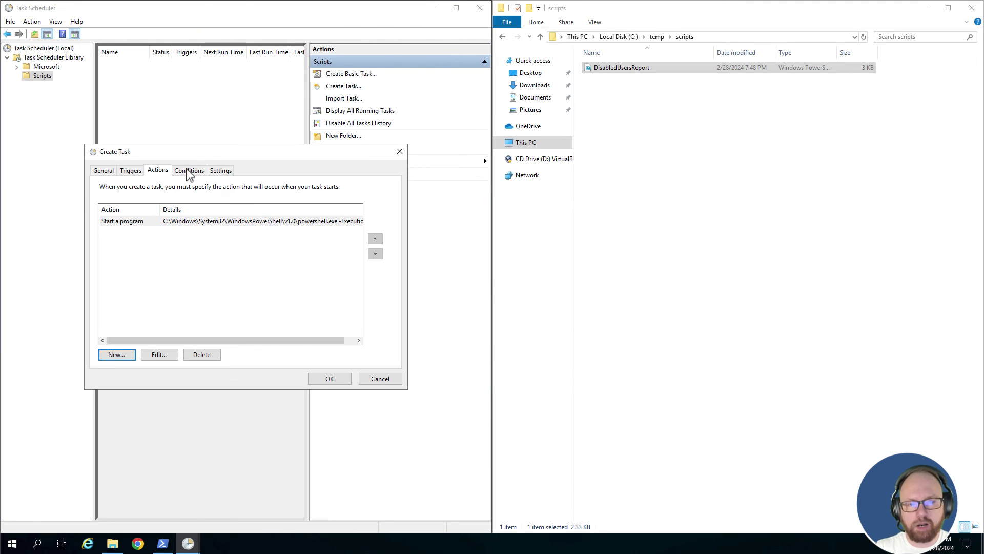
- Check the Conditions and Settings tabs, then create the Disabled Users Report task in Scripts
click(189, 171)
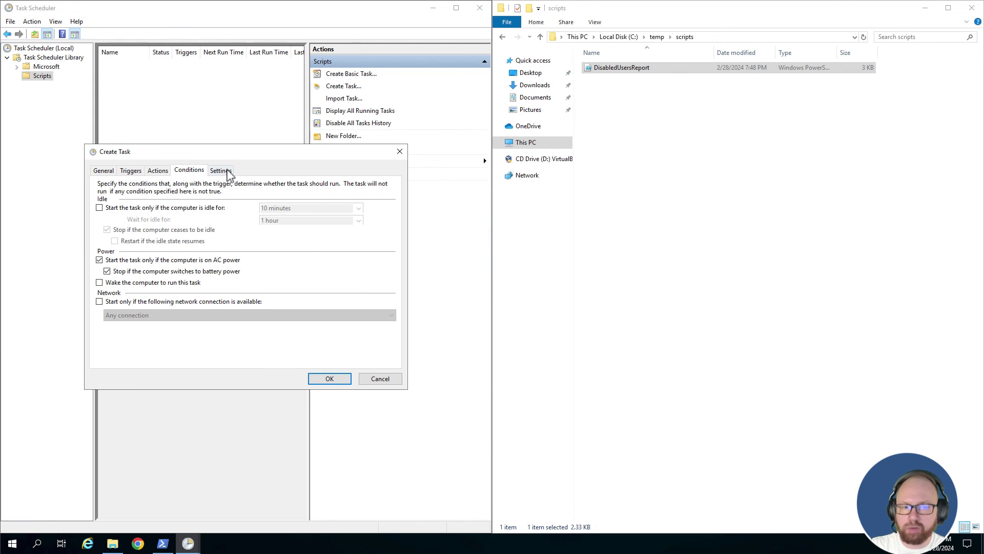
click(227, 170)
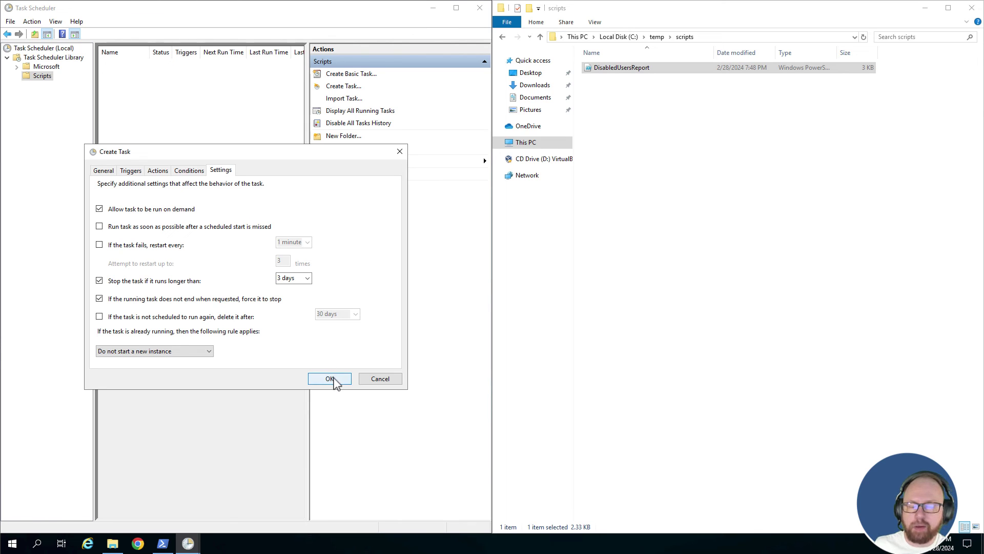
click(330, 379)
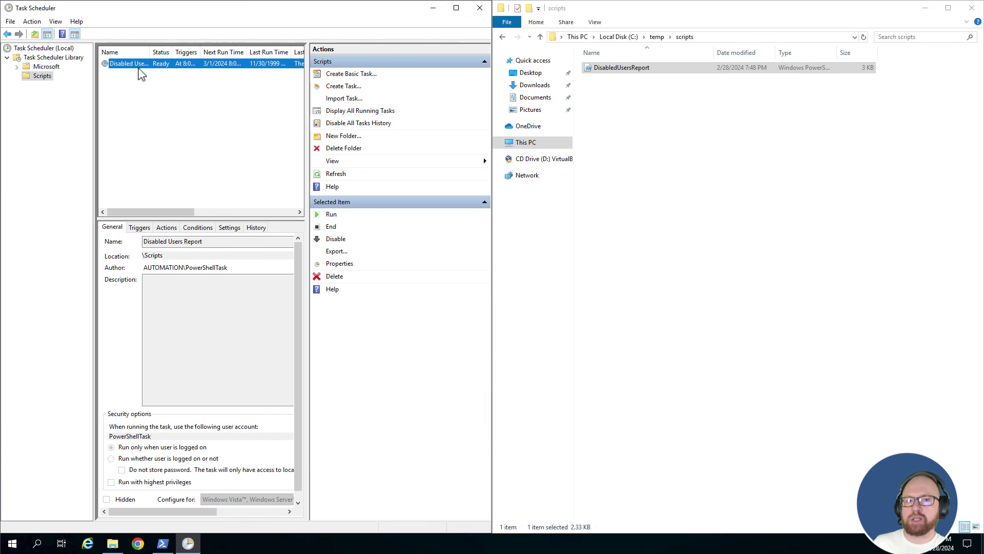
double_click(140, 65)
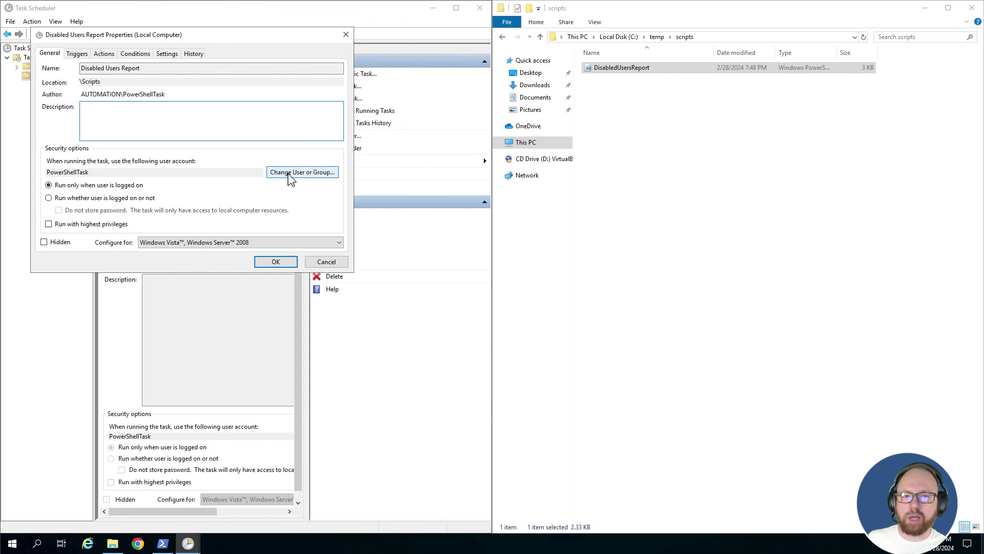
click(287, 173)
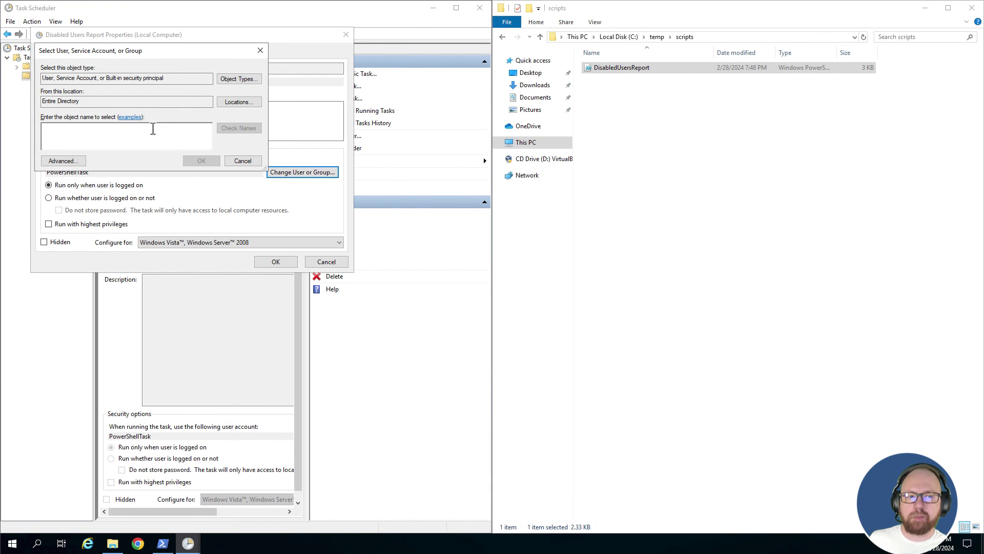
text(Po)
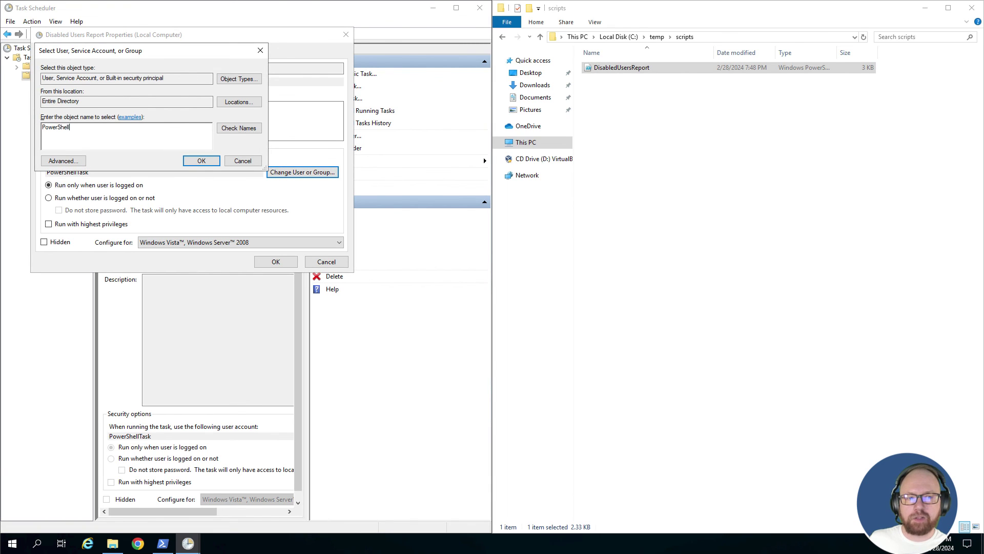
text(werShell)
key(alt+k)
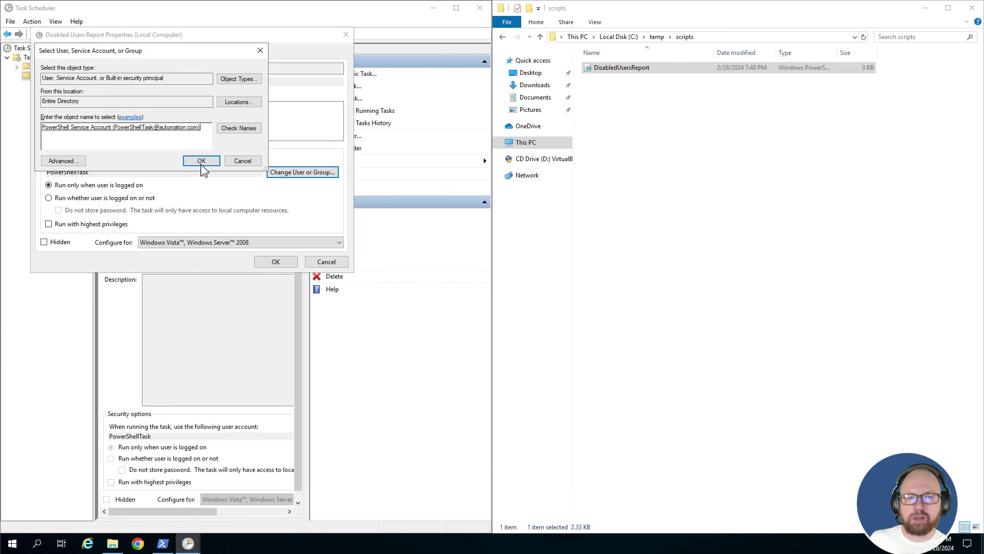
click(201, 161)
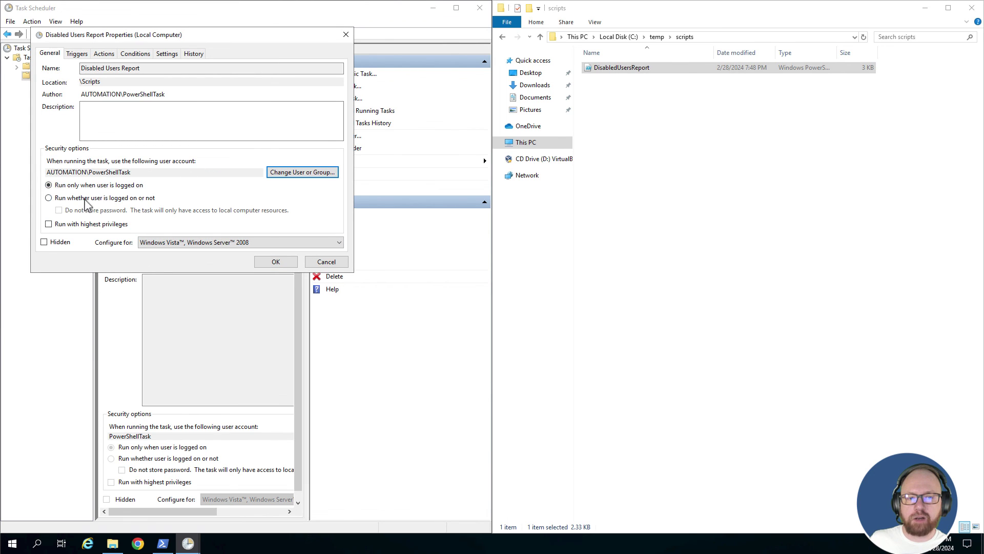
click(82, 199)
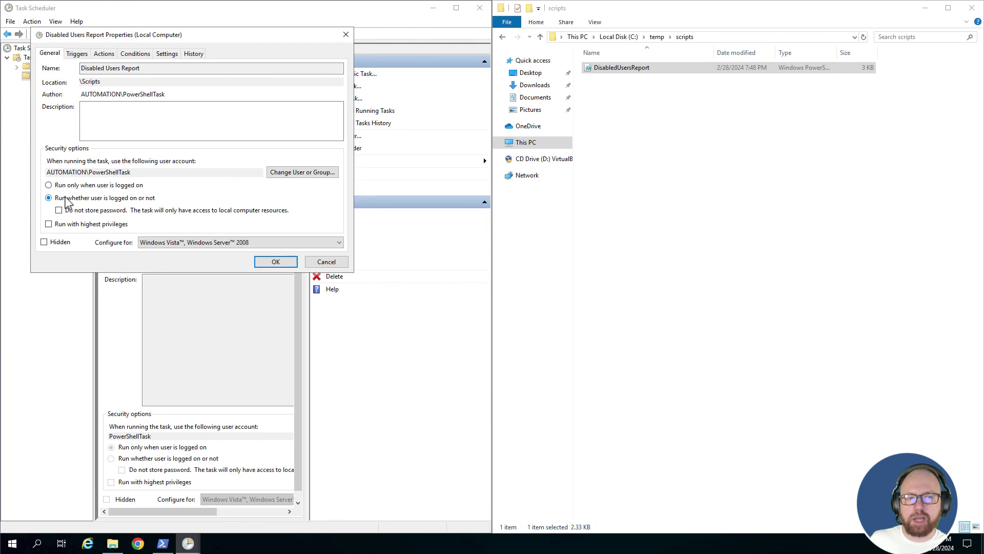
click(81, 187)
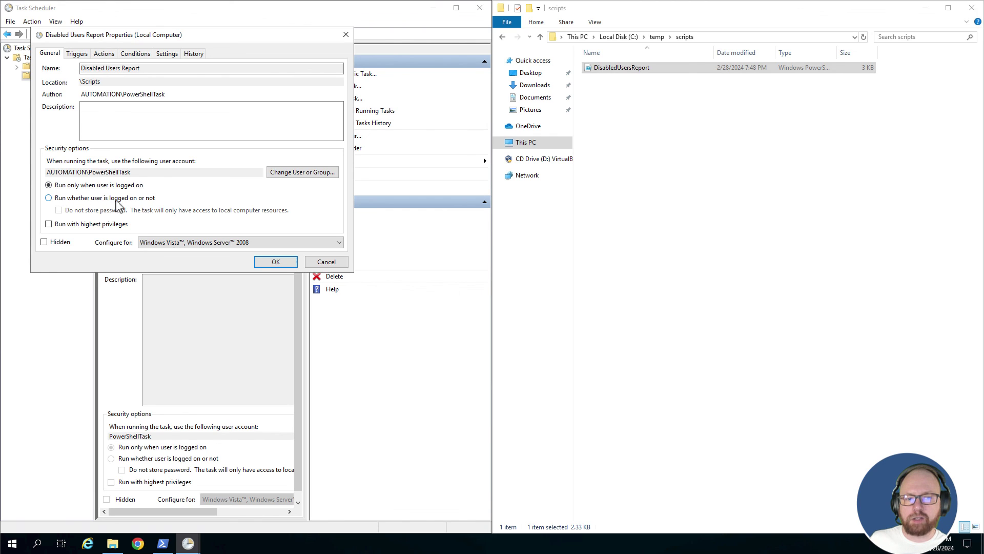
click(269, 264)
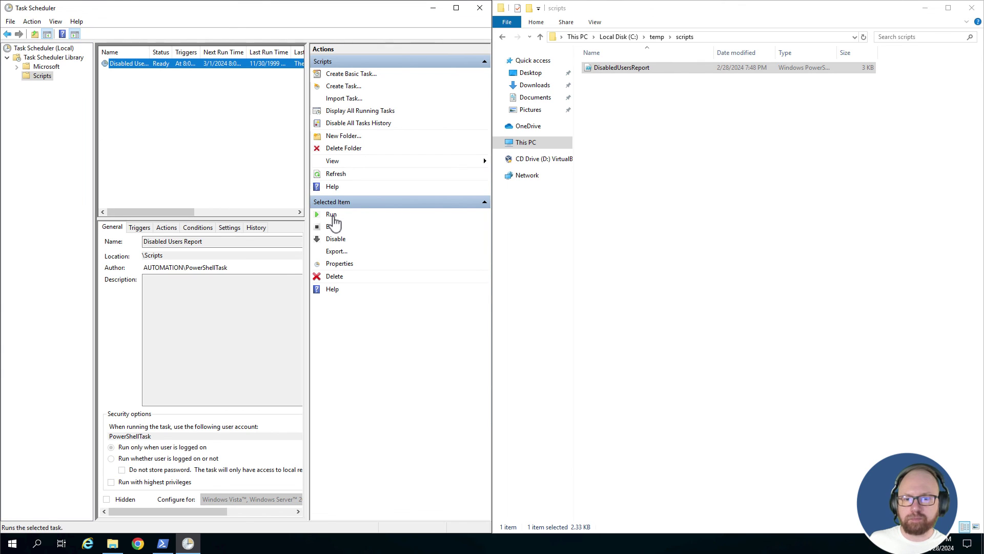
- Run the Disabled Users Report task on demand from the Selected Item pane
click(332, 216)
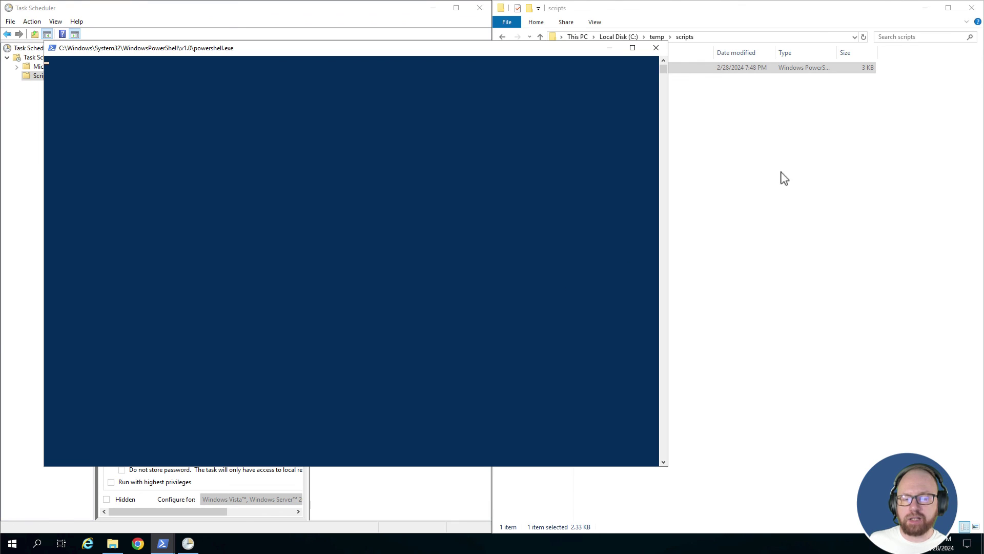
- Open the still-empty C:\temp\reports folder in File Explorer
click(782, 151)
click(658, 37)
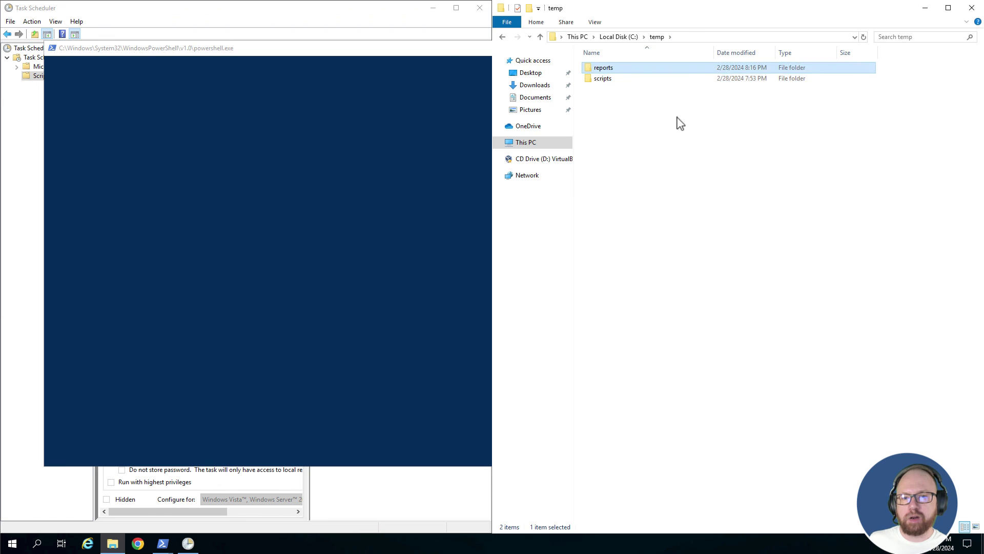
double_click(636, 69)
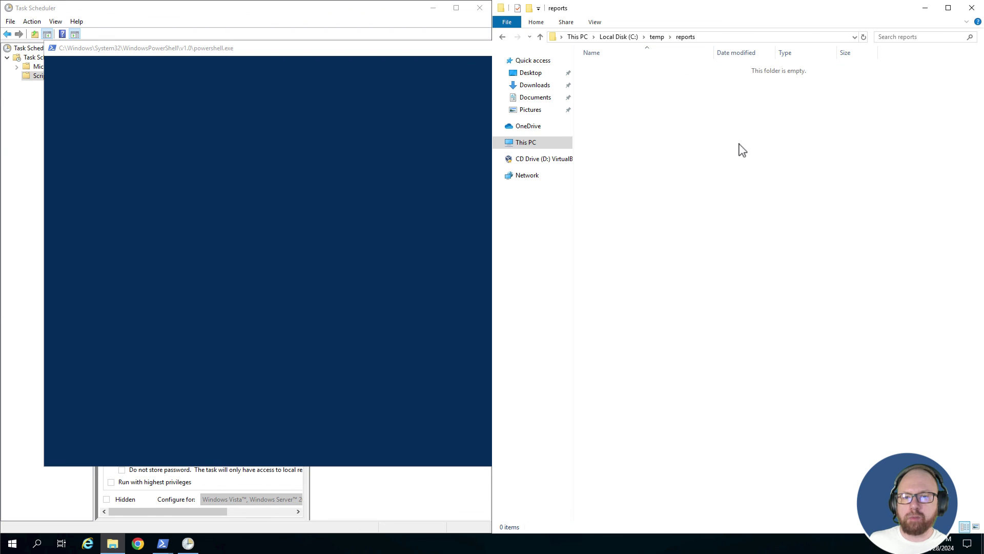